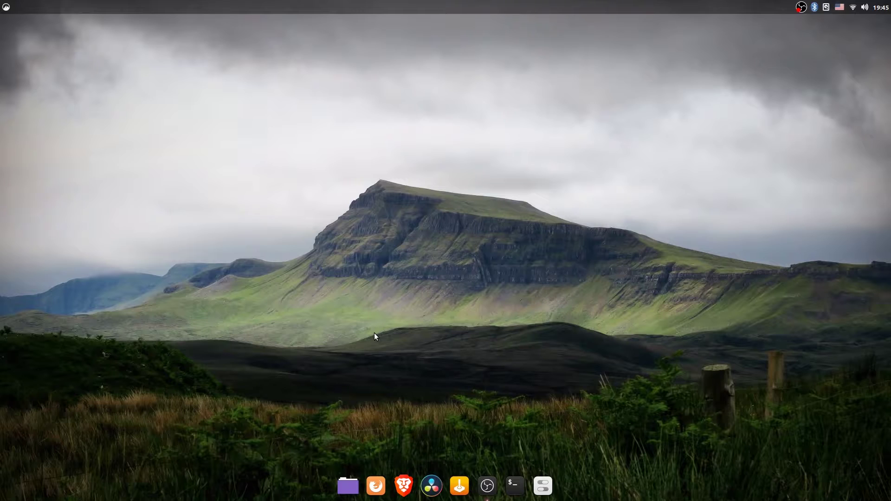
# Step: Launch DaVinci Resolve from its dock icon to reach the project manager
pyautogui.click(432, 486)
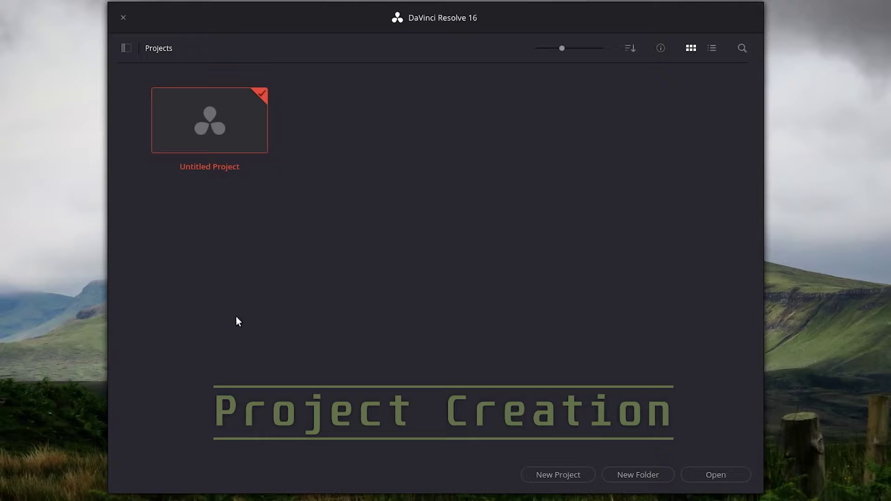
# Step: Start a new project from the Project Manager, prompting for a name defaulting to Untitled Project 1
pyautogui.click(569, 468)
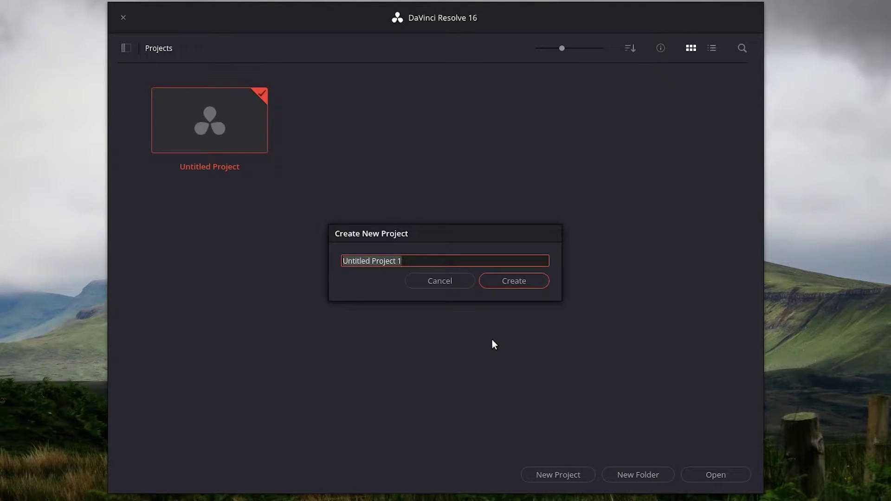
# Step: Name the project 'Linux Video Editing', correcting the typo, and create it
pyautogui.write('Linux Vid')
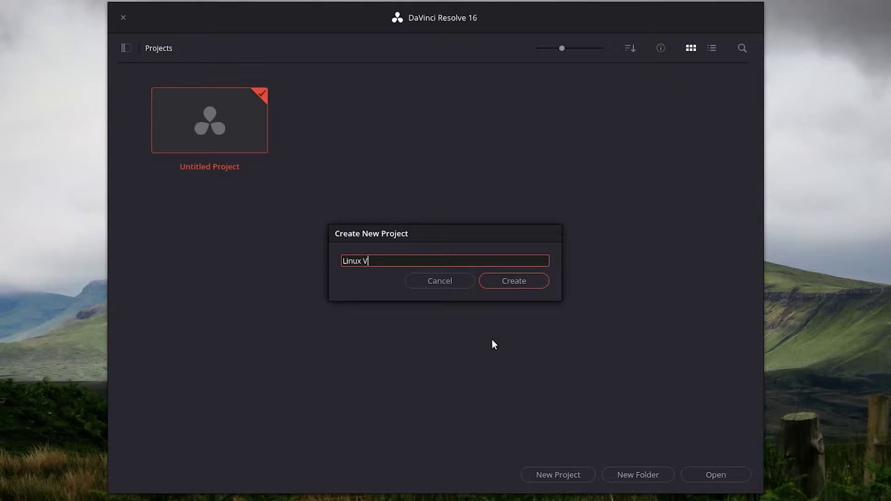
pyautogui.write('eo Editng')
pyautogui.press('BackSpace')
pyautogui.press('BackSpace')
pyautogui.press('BackSpace')
pyautogui.write('ting')
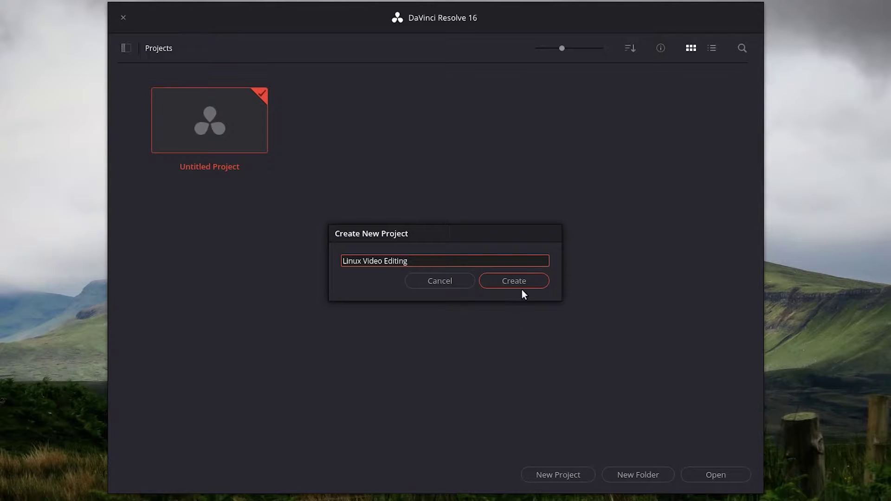
pyautogui.click(523, 290)
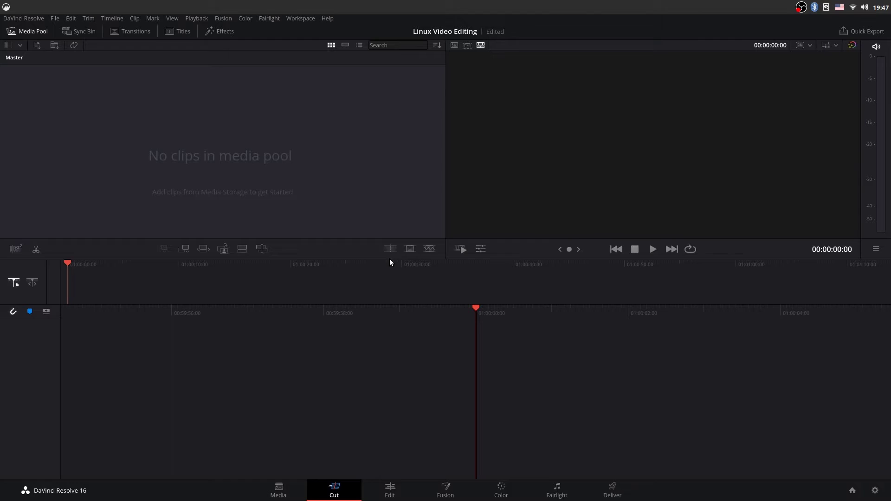
# Step: Review the Workspace Dual Screen and Primary Display options unchanged, then switch to the Media page
pyautogui.click(300, 19)
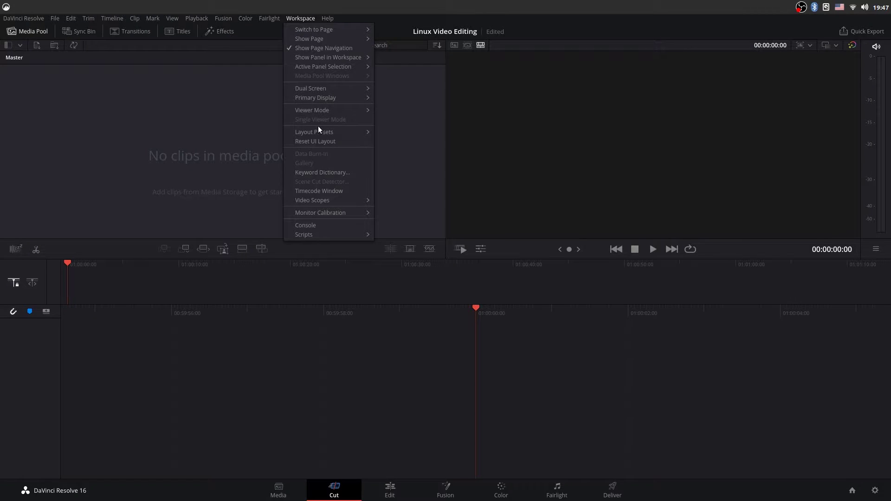
pyautogui.moveTo(329, 88)
pyautogui.click(388, 91)
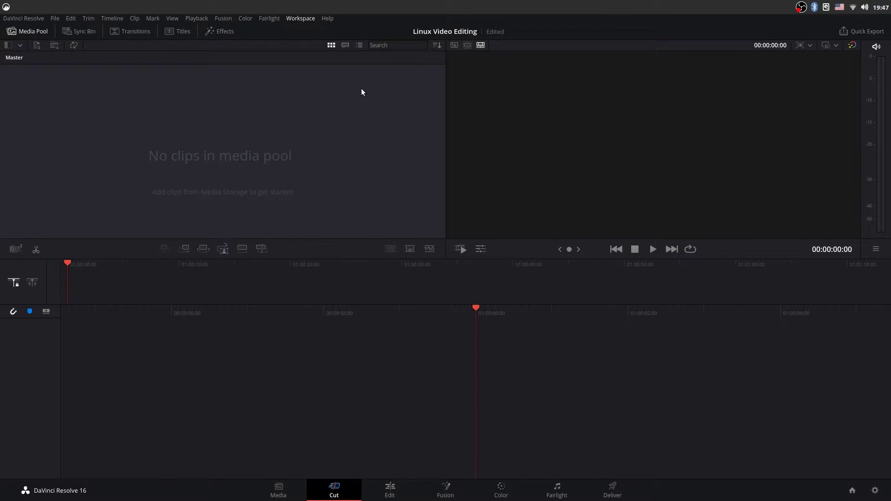
pyautogui.click(300, 19)
pyautogui.moveTo(322, 97)
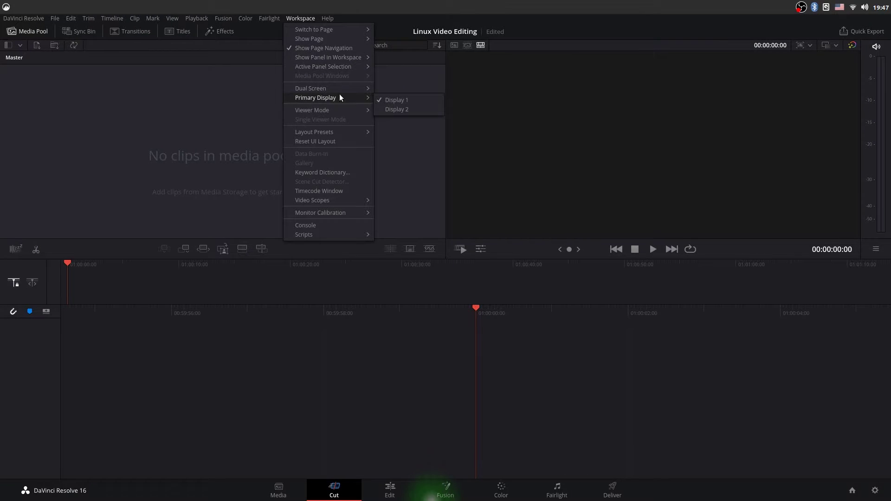
pyautogui.click(448, 18)
pyautogui.moveTo(348, 491)
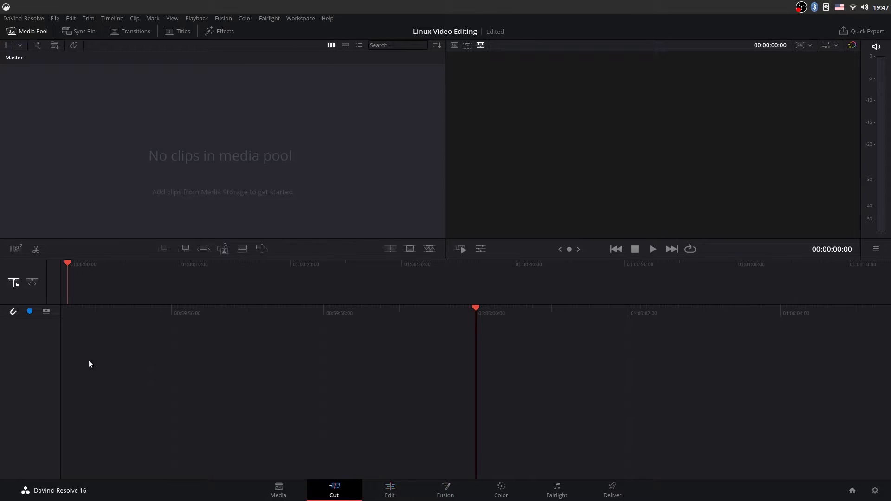
pyautogui.click(278, 485)
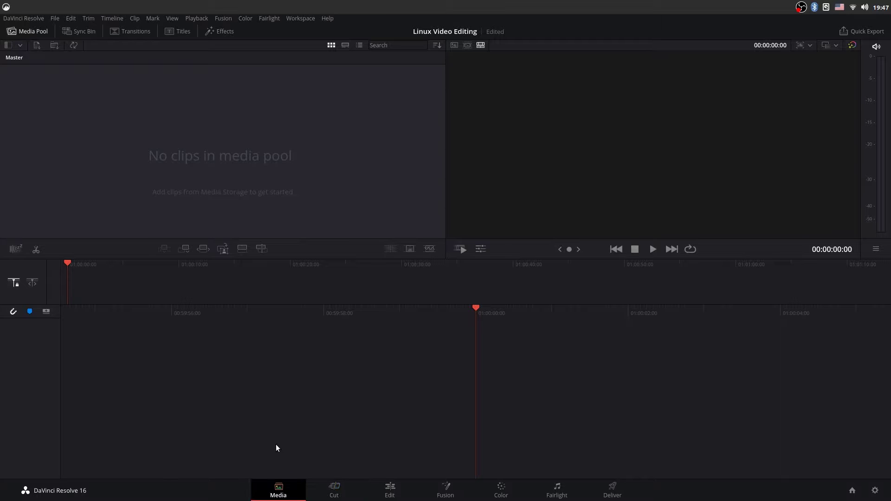
# Step: Import 2019-11-30_18-39-40.mov, change the project frame rate to match, and return to the Cut page
pyautogui.rightClick(304, 400)
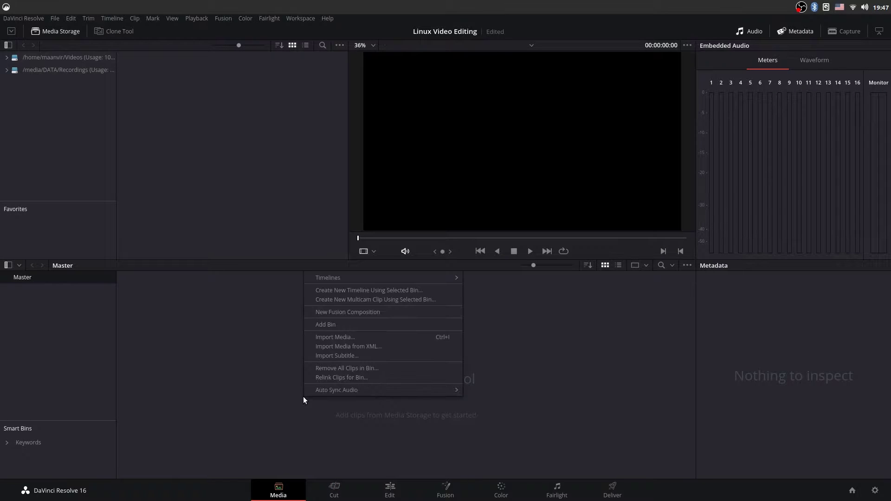
pyautogui.click(331, 337)
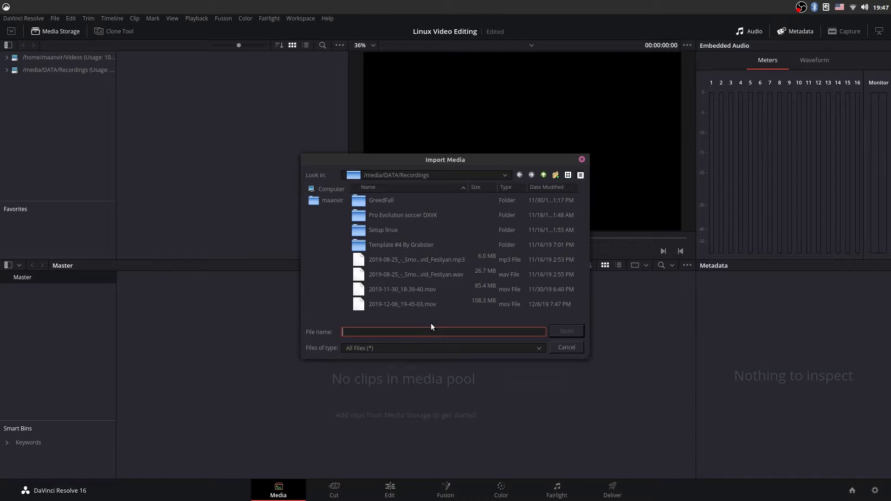
pyautogui.click(431, 290)
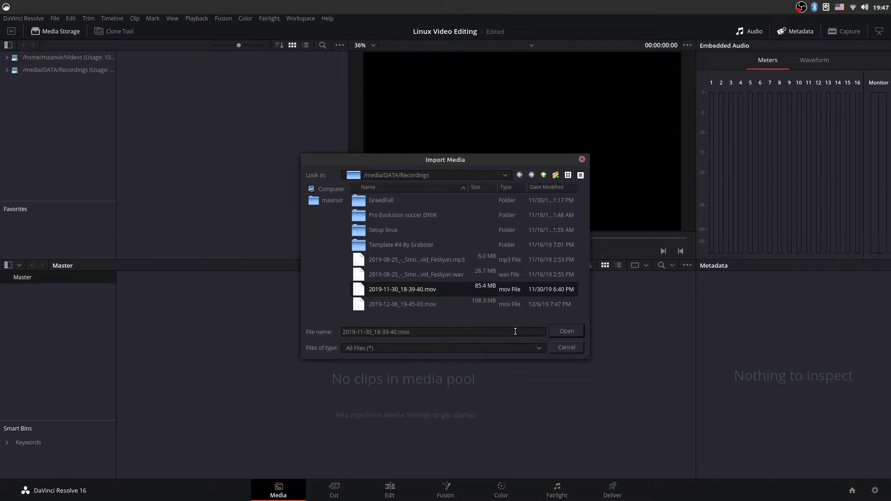
pyautogui.click(567, 333)
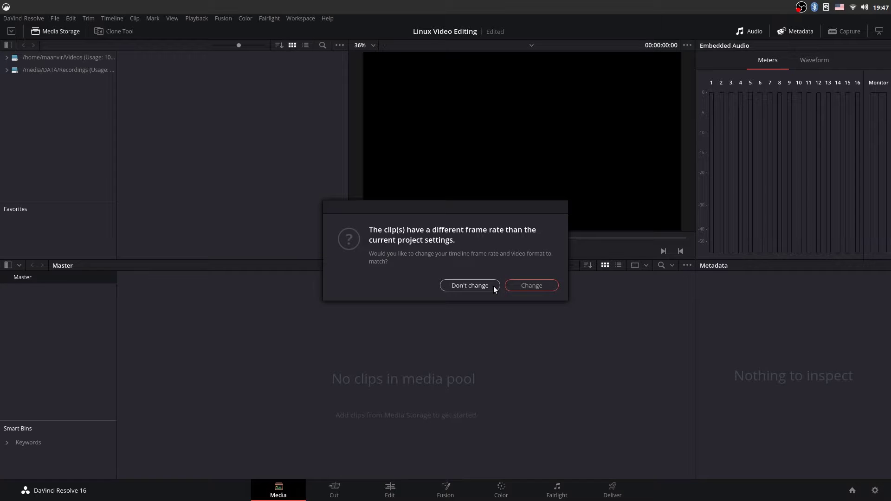
pyautogui.click(536, 286)
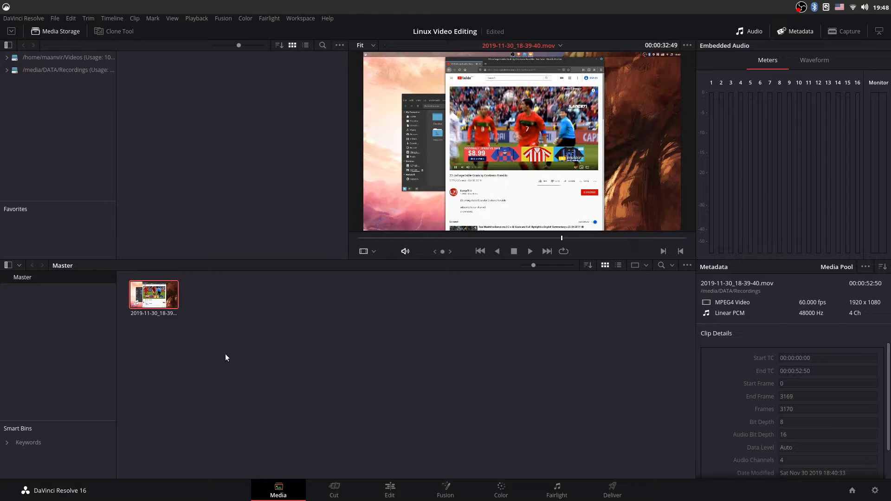
pyautogui.click(336, 494)
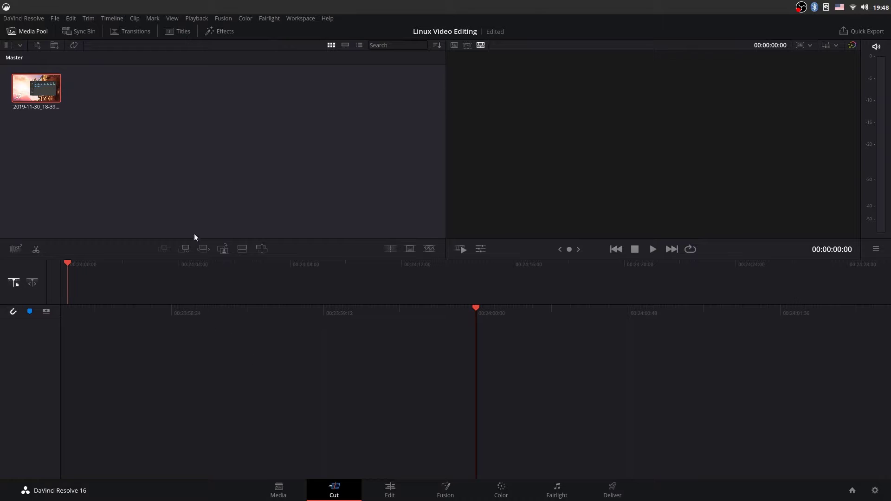
# Step: Import the 2019-12-06_19-45-03.mov recording into the media pool
pyautogui.rightClick(197, 141)
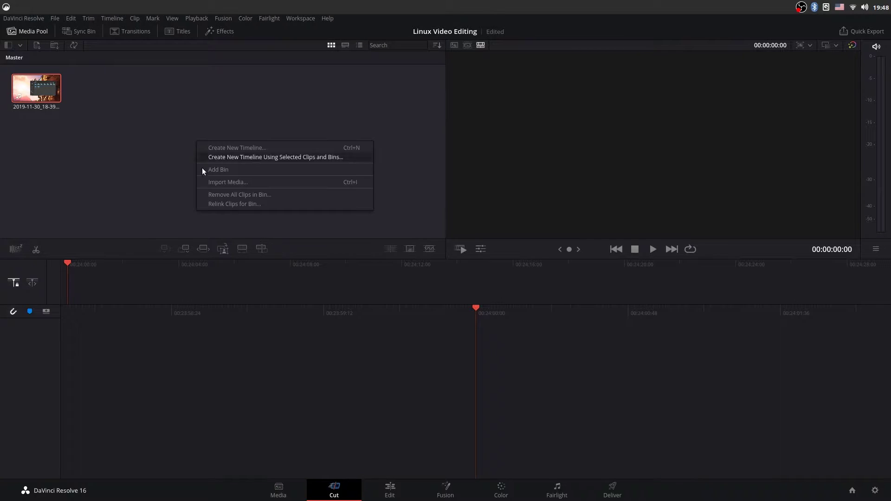
pyautogui.click(231, 182)
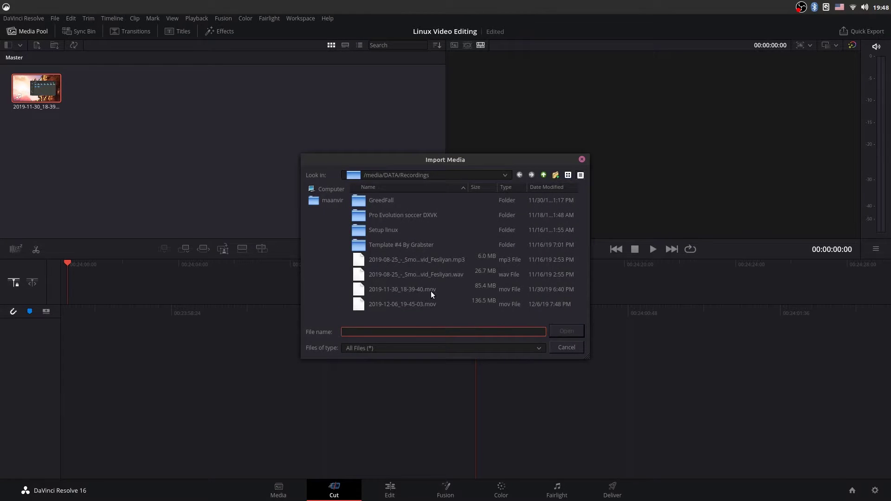
pyautogui.click(436, 302)
pyautogui.click(565, 331)
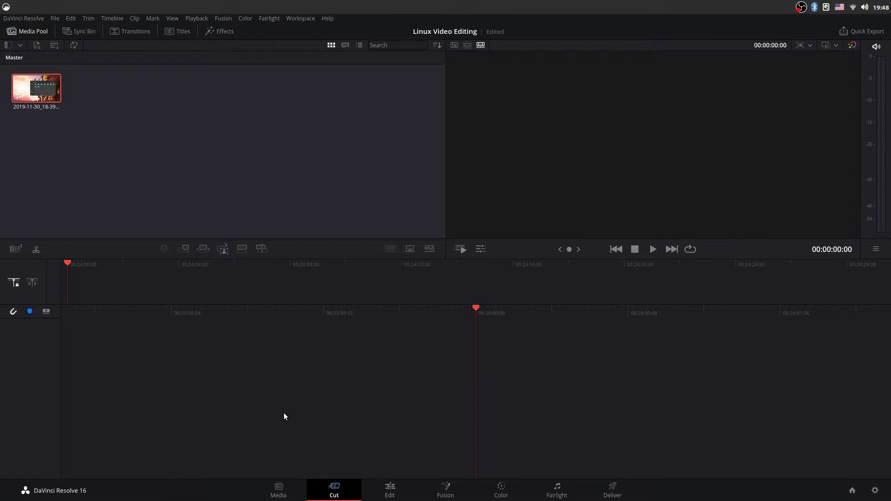
# Step: On the Media page, rewind the clip to its first frame and clear the selection
pyautogui.click(287, 496)
pyautogui.rightClick(398, 342)
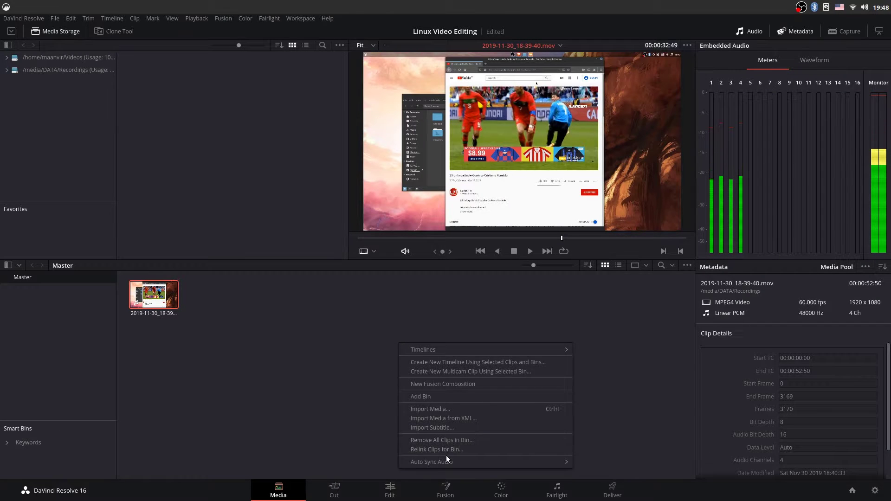
pyautogui.click(556, 238)
pyautogui.moveTo(548, 236); pyautogui.dragTo(229, 233)
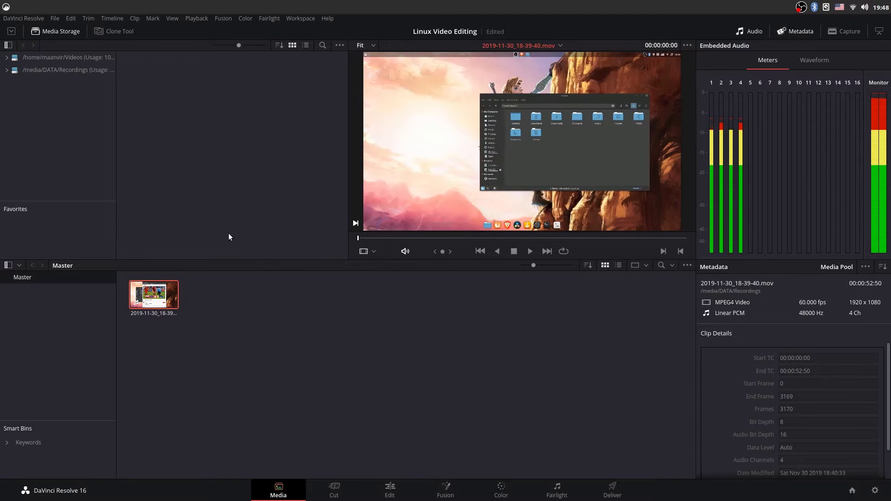
pyautogui.click(290, 319)
# Step: Import 2019-12-06_19-45-03.mov into the media pool once more
pyautogui.rightClick(292, 319)
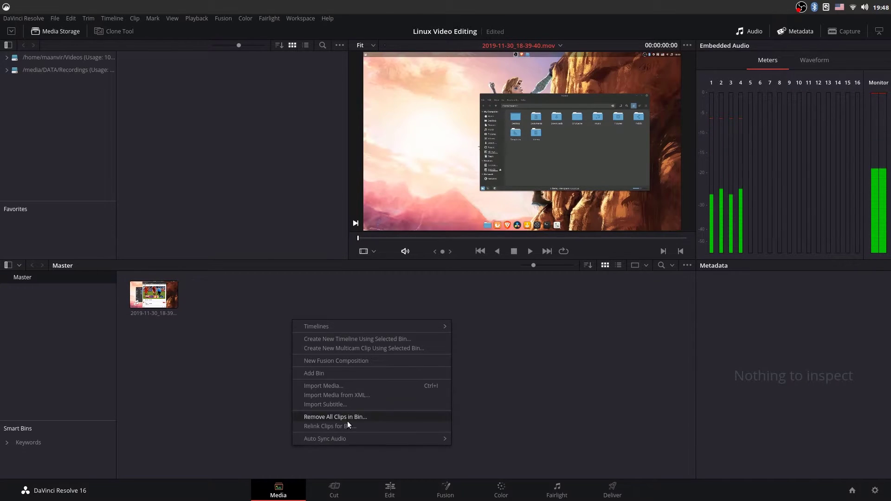
pyautogui.click(340, 384)
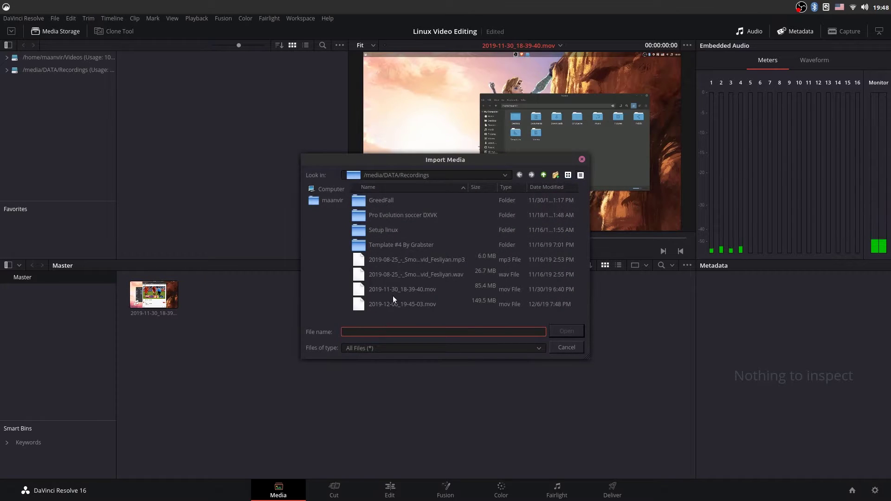
pyautogui.click(419, 305)
pyautogui.click(568, 331)
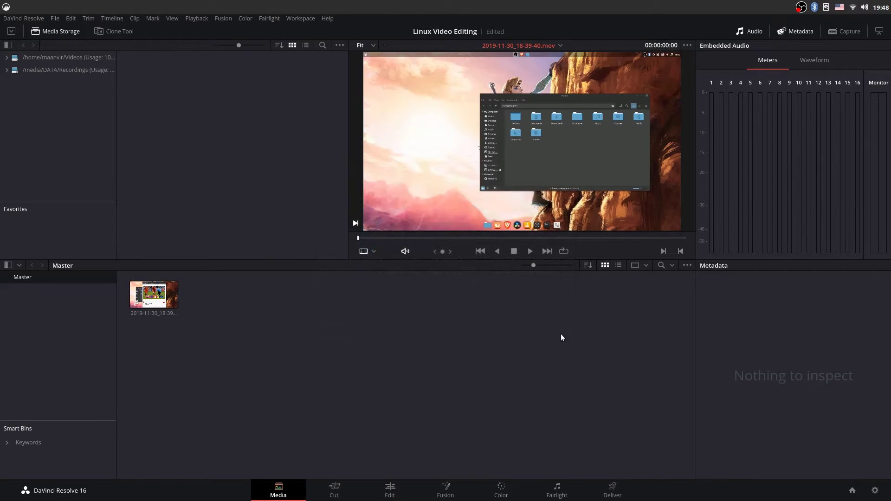
# Step: Import the mp3 and wav music files together into the media pool
pyautogui.rightClick(438, 341)
pyautogui.click(487, 405)
pyautogui.click(414, 260)
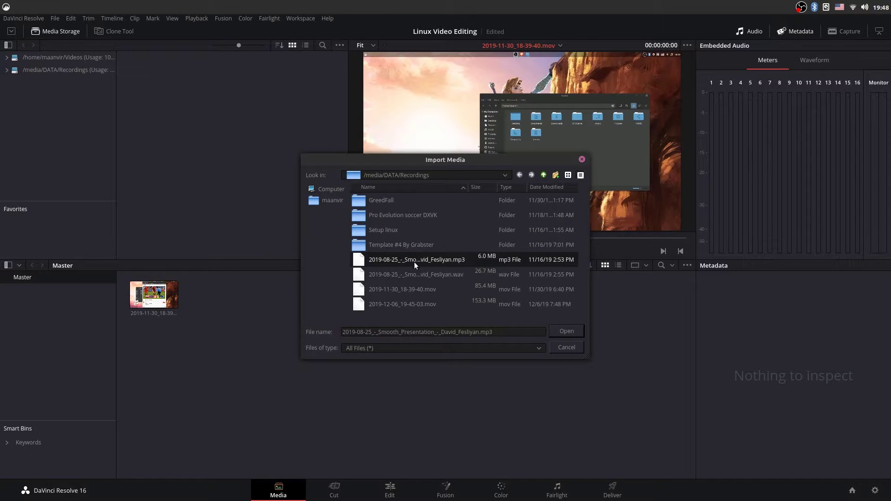
pyautogui.keyDown('shift'); pyautogui.click(415, 269); pyautogui.keyUp('shift')
pyautogui.click(554, 329)
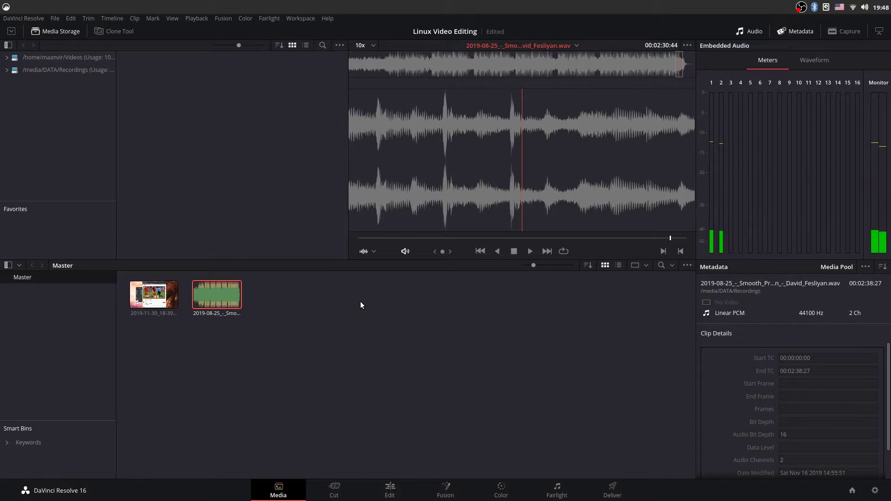
# Step: Import GreedFall on Linux.mp4 from the GreedFall folder, then clear the media pool selection
pyautogui.rightClick(365, 353)
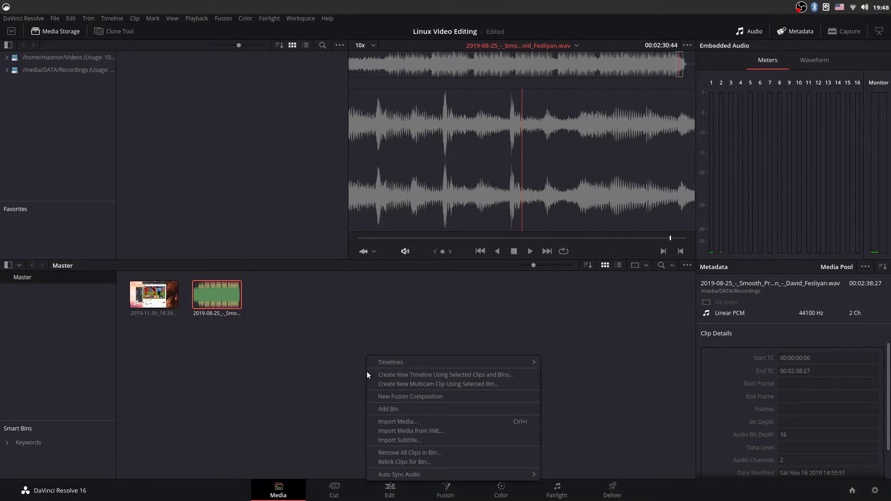
pyautogui.click(381, 422)
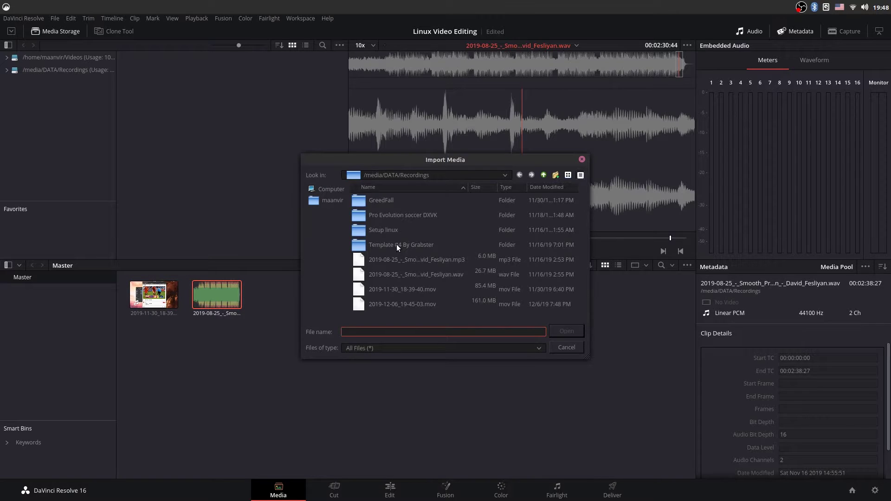
pyautogui.doubleClick(387, 196)
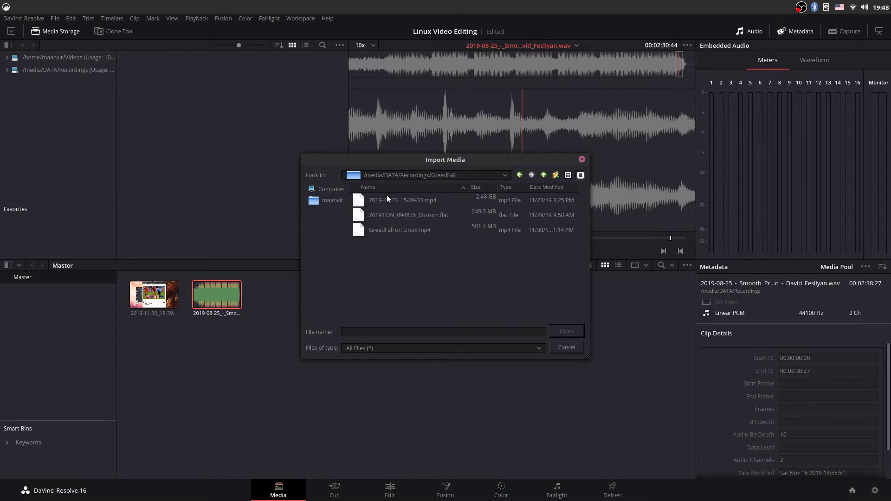
pyautogui.click(394, 230)
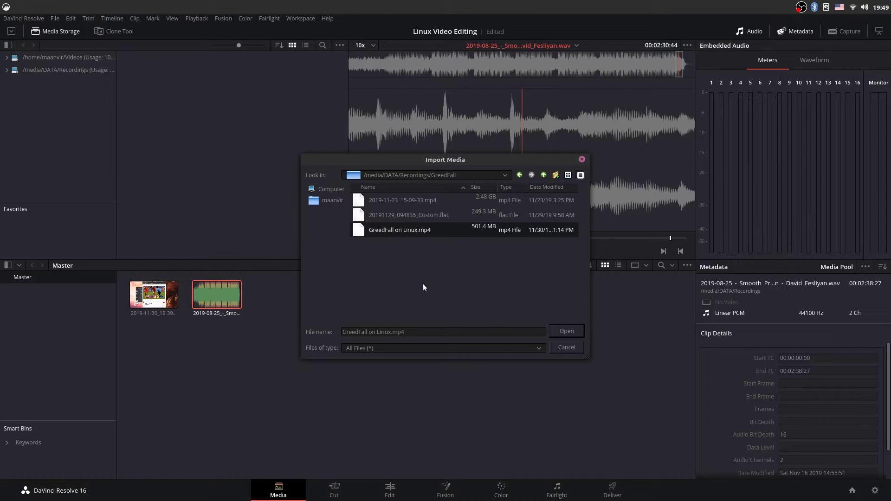
pyautogui.click(574, 332)
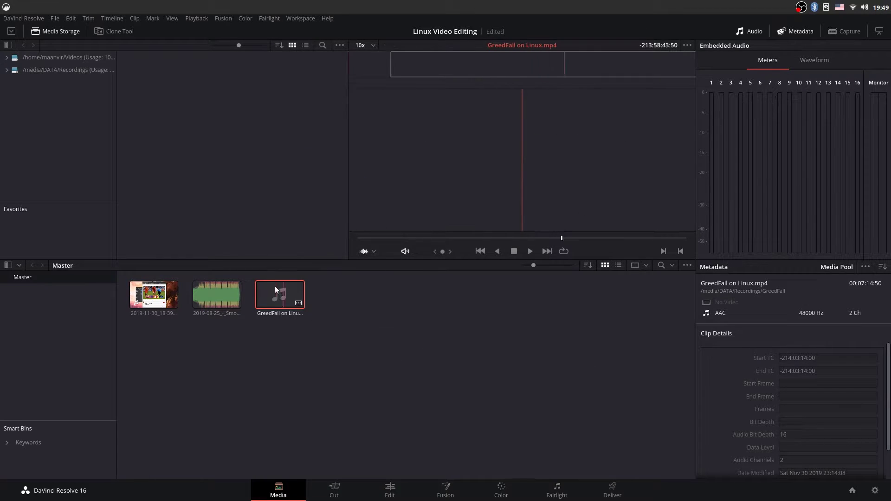
pyautogui.click(356, 362)
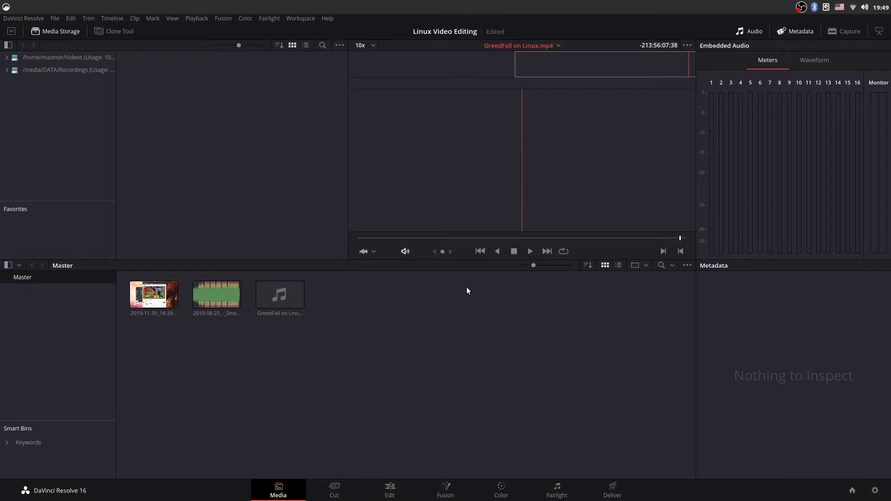
# Step: In a new terminal, run sudo apt-get install ffmpeg with the administrator password
pyautogui.hotkey('ctrl', 'alt', 't')
pyautogui.write('su')
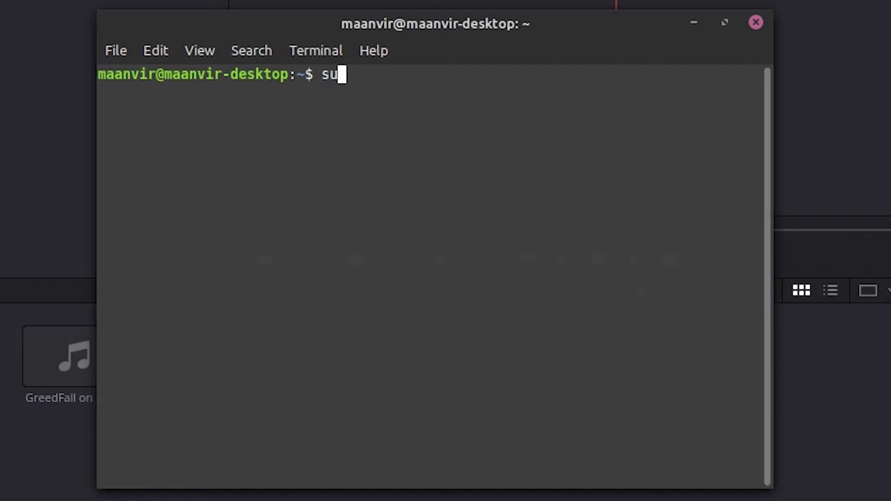
pyautogui.write('do apt')
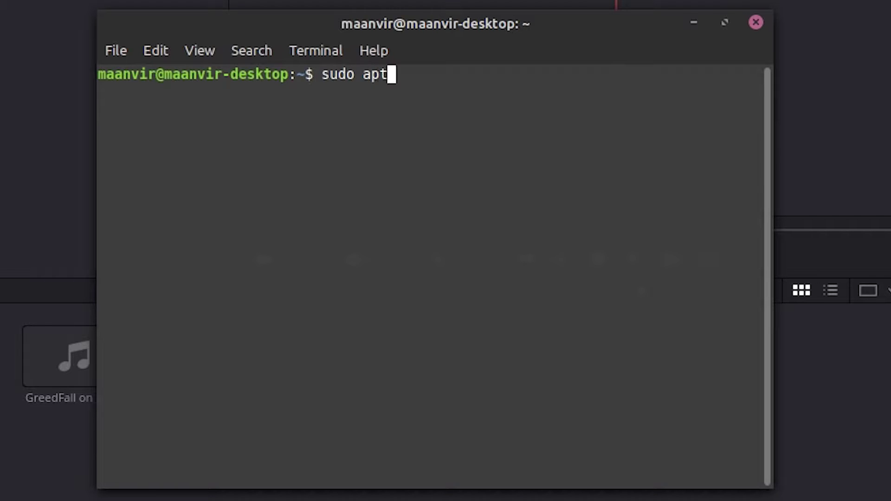
pyautogui.write('-get in')
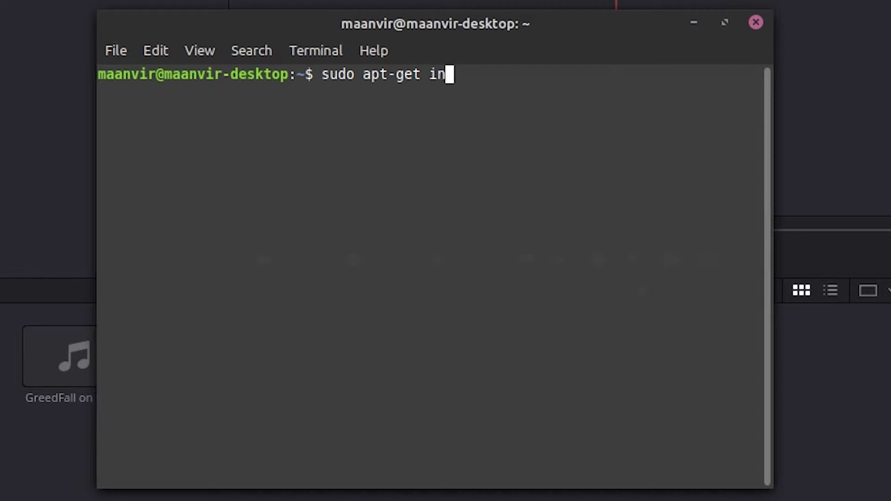
pyautogui.write('stall ffmpeg')
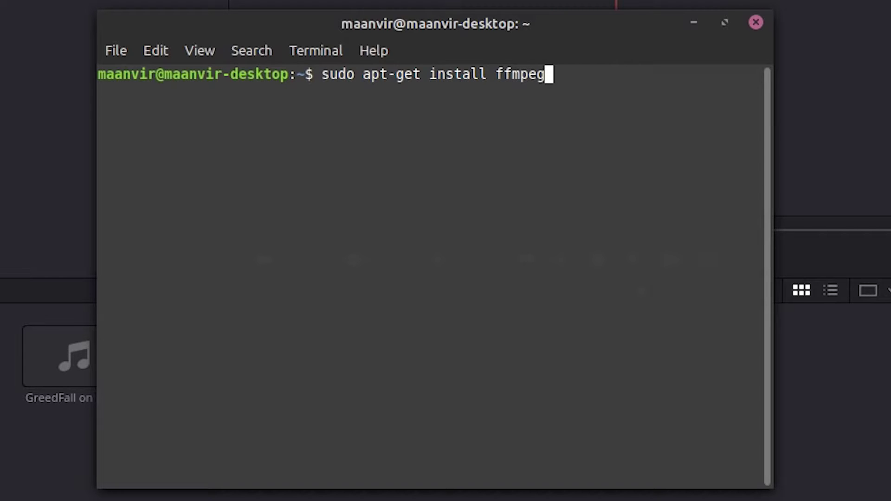
pyautogui.press('Return')
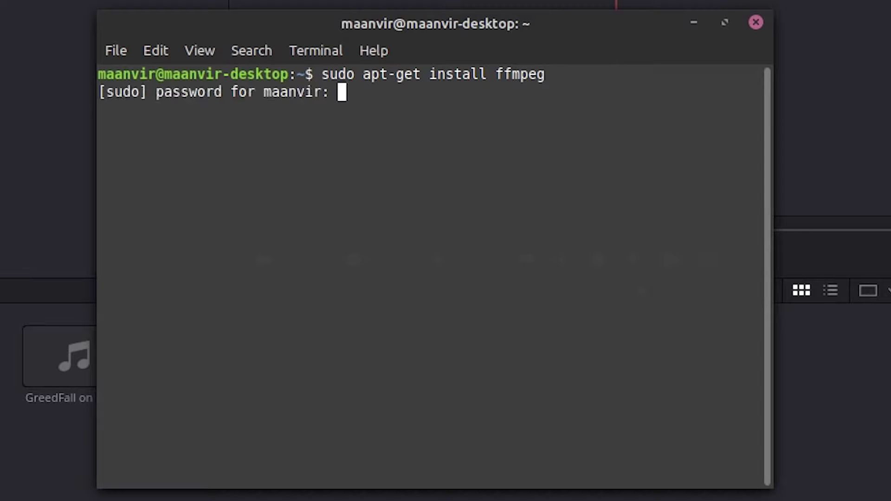
pyautogui.press('Return')
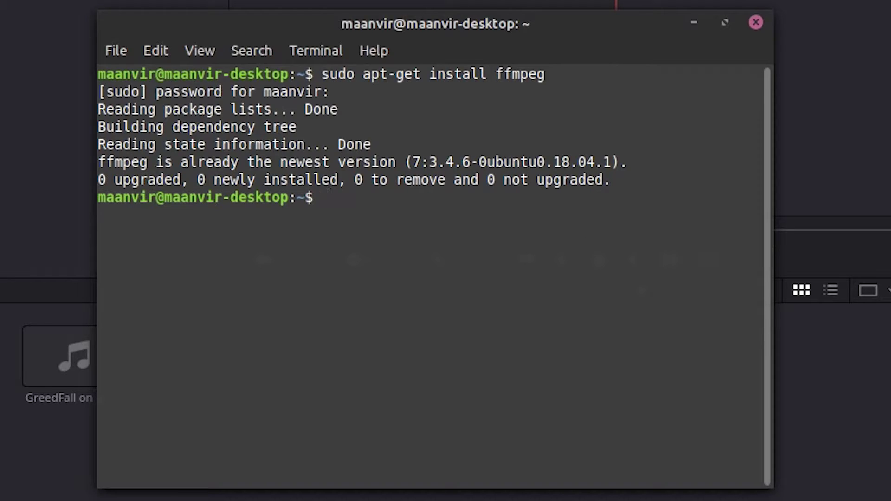
# Step: Install WinFF with sudo apt-get install winff, confirming with Y, then clear the terminal
pyautogui.write('sudo ')
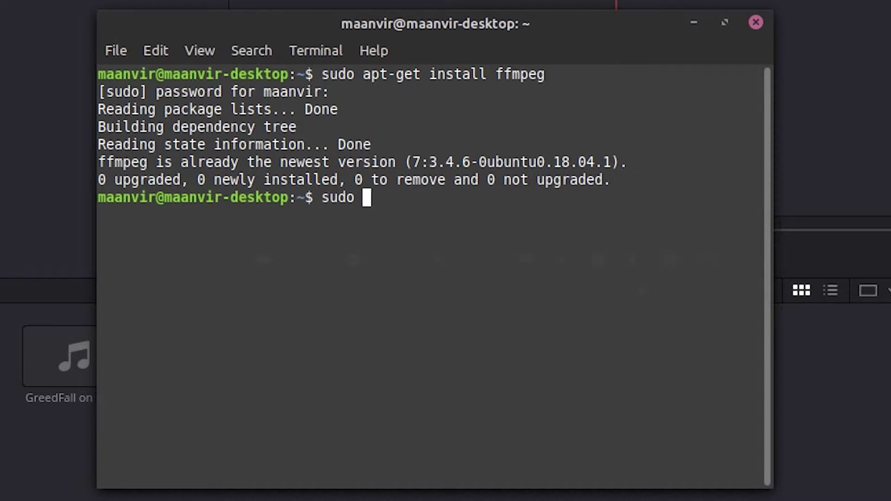
pyautogui.write('apt')
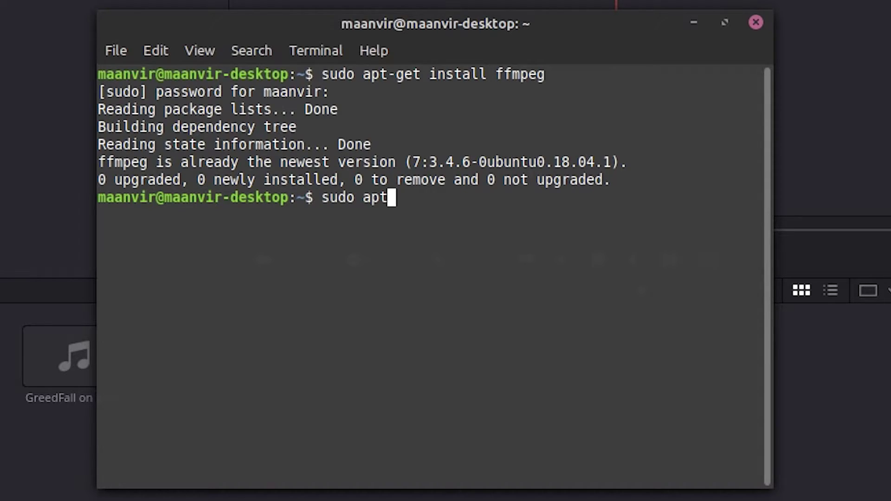
pyautogui.write('-get')
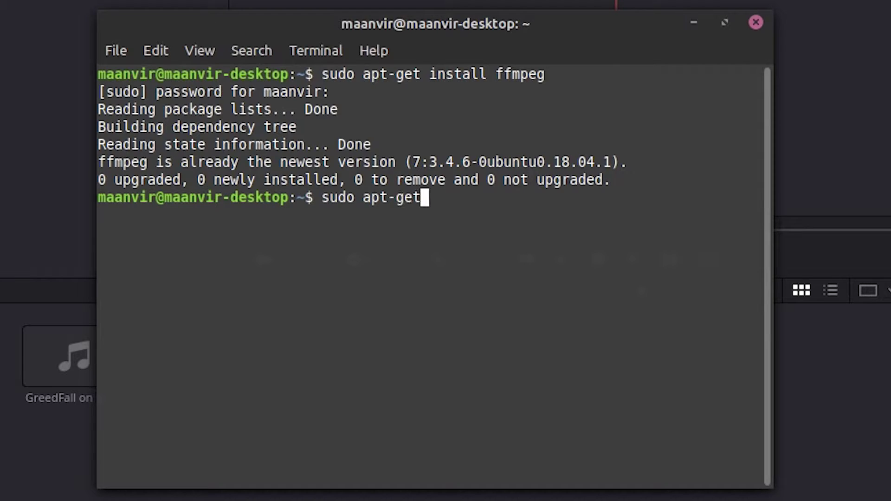
pyautogui.write(' insta')
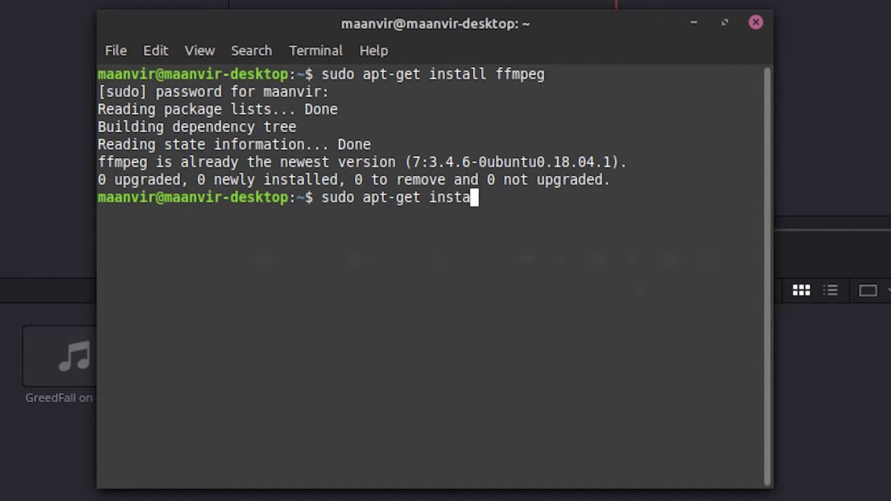
pyautogui.write('ll w')
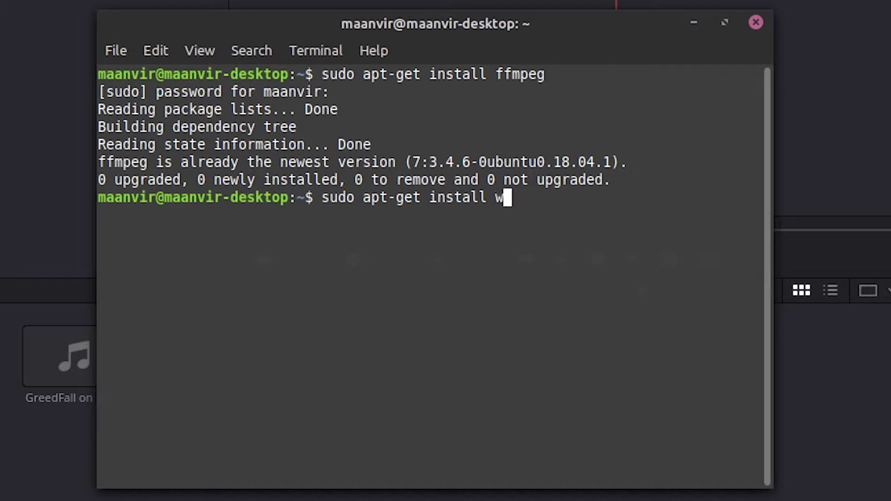
pyautogui.write('inff')
pyautogui.press('Return')
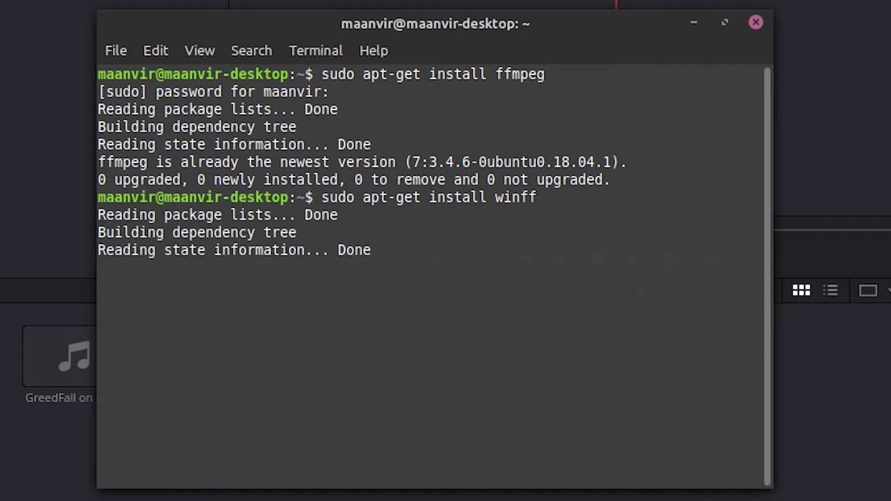
pyautogui.write('Y')
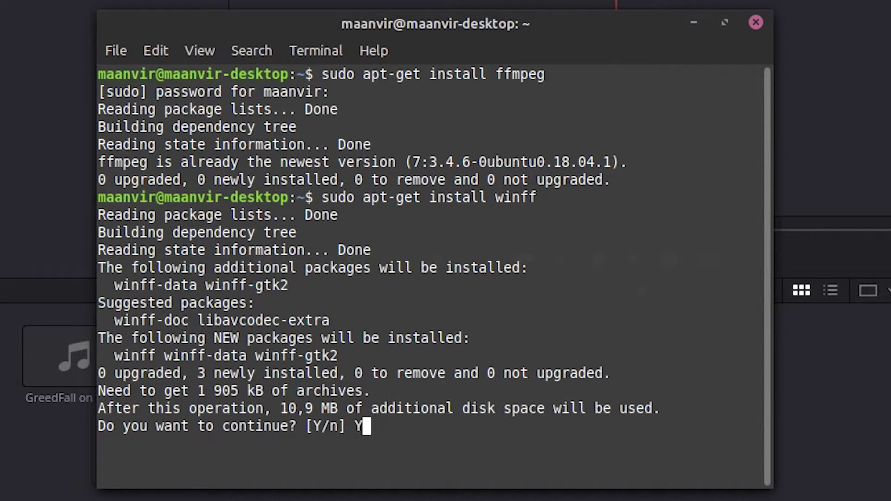
pyautogui.press('Return')
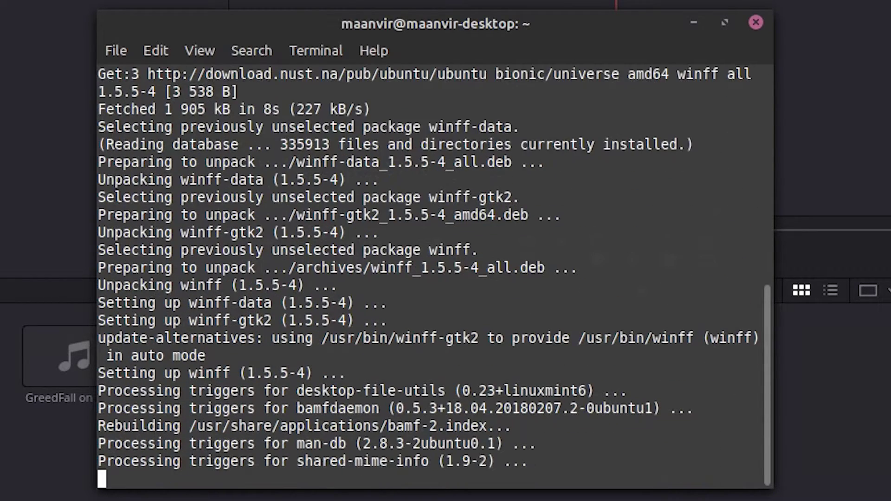
pyautogui.write('clear')
pyautogui.press('Return')
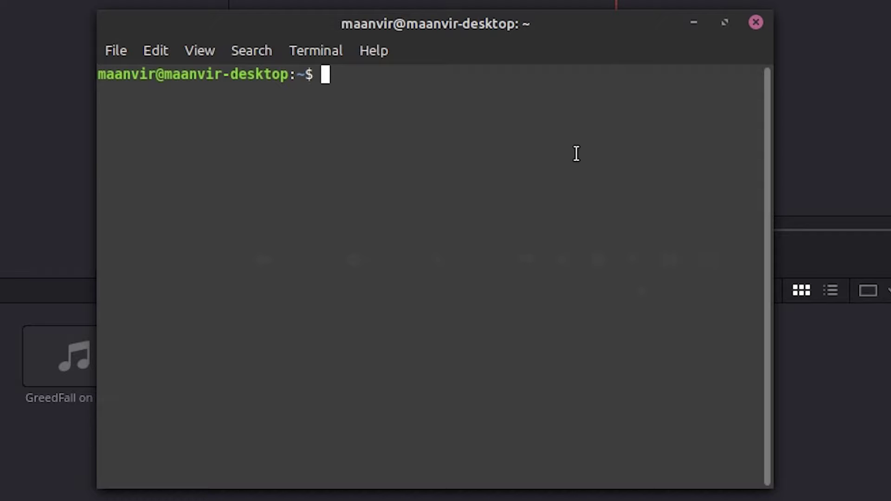
# Step: Run sudo winff and enter the administrator password to start WinFF
pyautogui.write('sudo ')
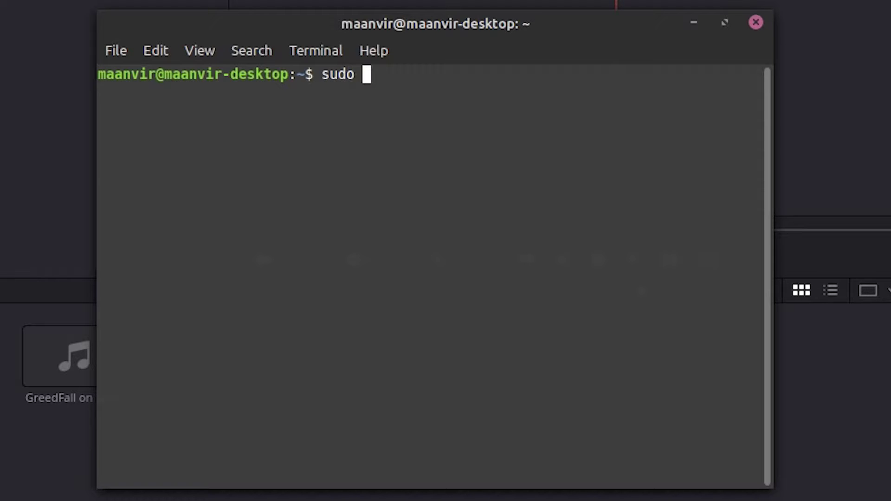
pyautogui.write('winff')
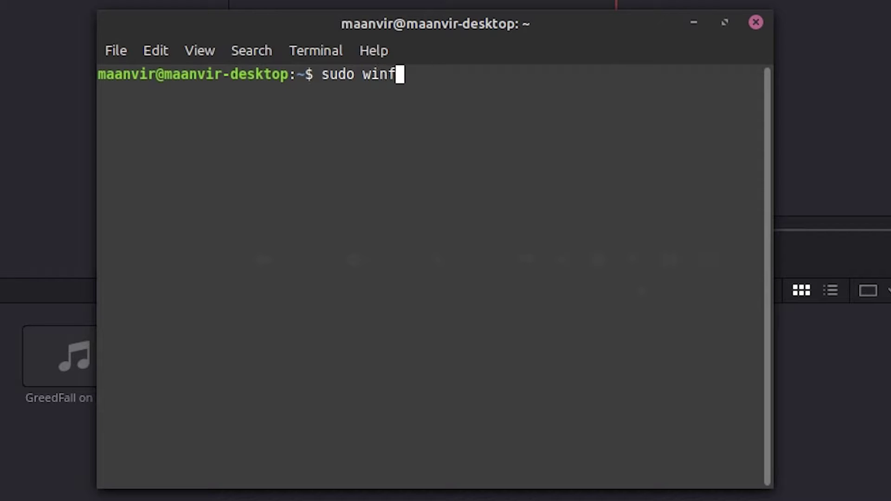
pyautogui.press('Return')
pyautogui.write('*')
pyautogui.press('Return')
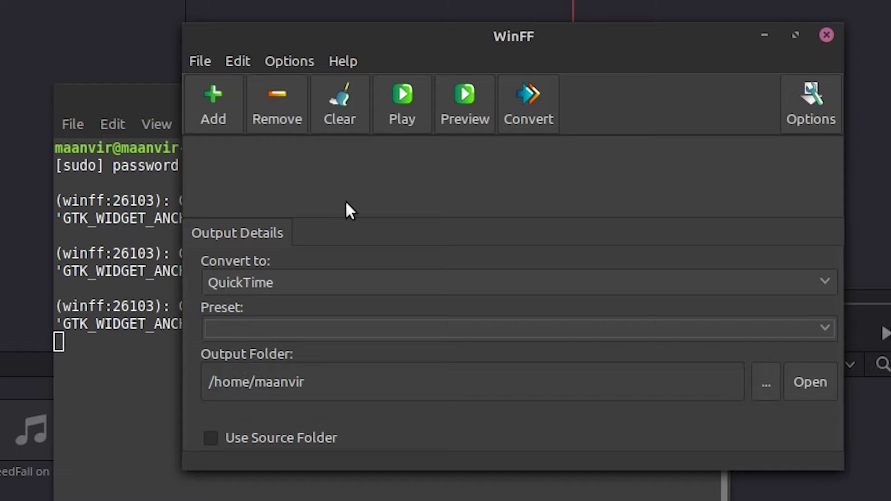
# Step: In Edit > Presets, enter preset name ProRES and label PRO RES, then move to the parameters field
pyautogui.click(241, 61)
pyautogui.click(255, 88)
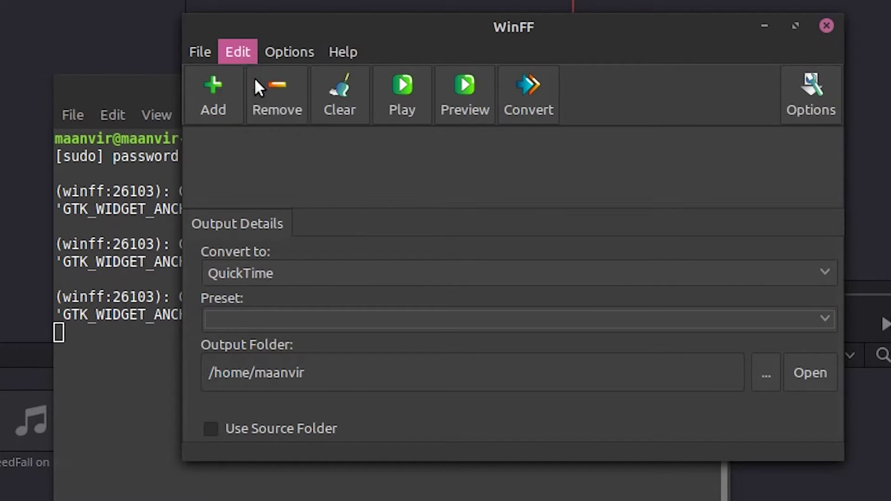
pyautogui.click(390, 188)
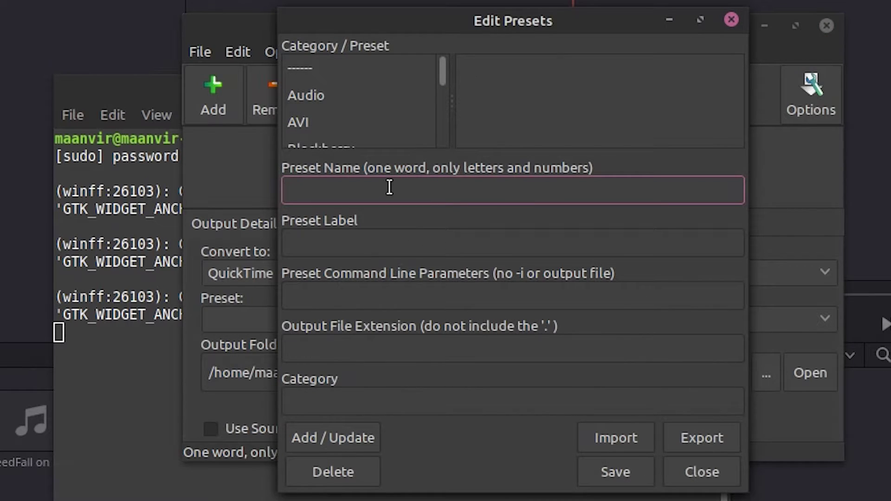
pyautogui.write('ProRES')
pyautogui.press('Tab')
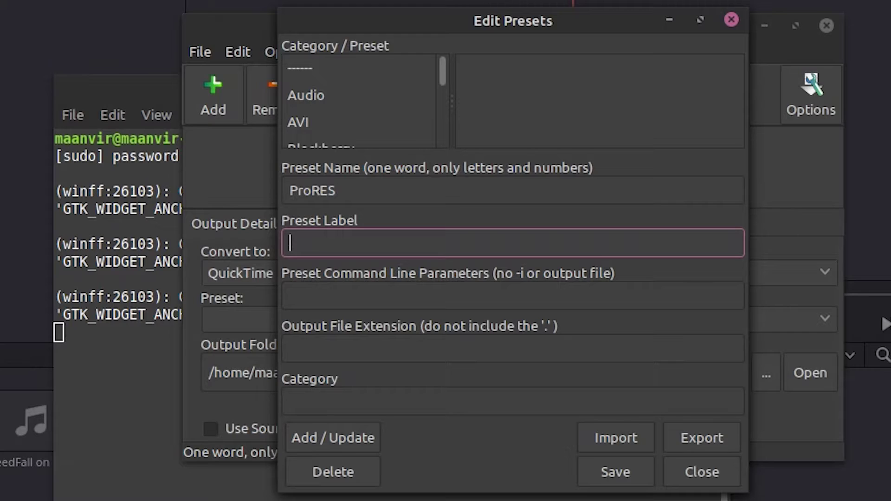
pyautogui.write('PRO RES')
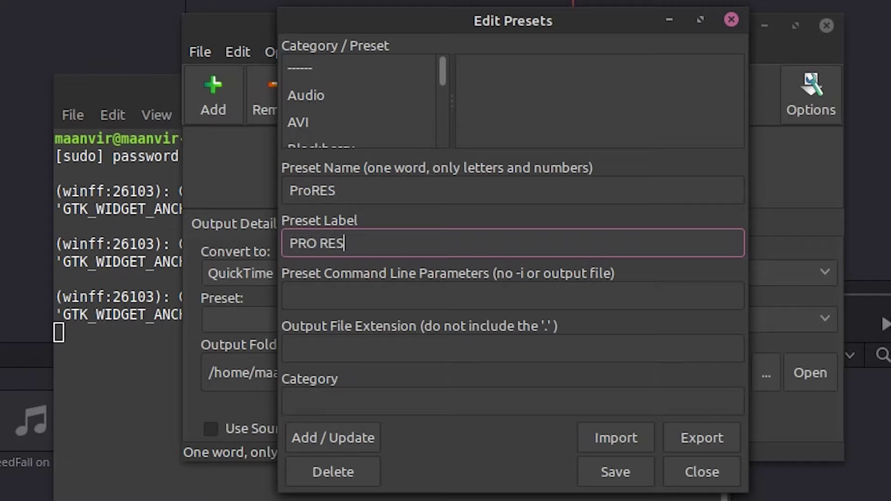
pyautogui.click(290, 295)
# Step: Enter '-c:v prores -profile:v 0 -c:a pcm_s24le' as the ProRES preset's command-line parameters
pyautogui.write('-c')
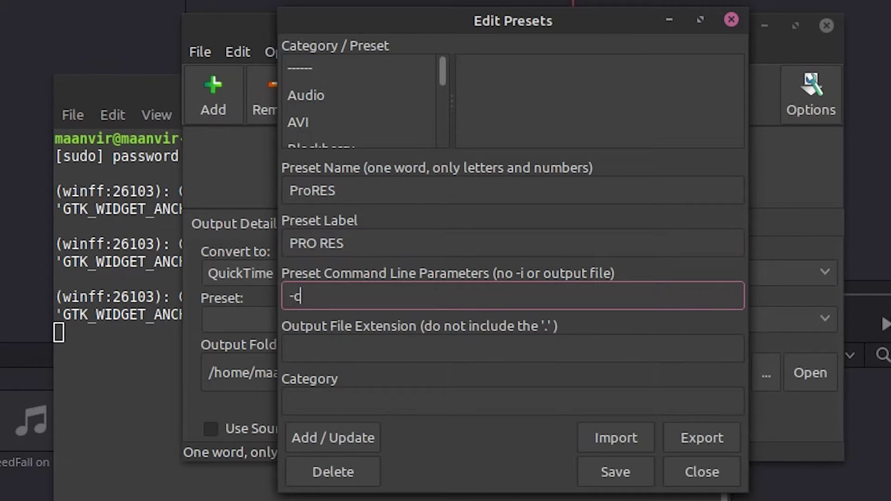
pyautogui.write(':v prores')
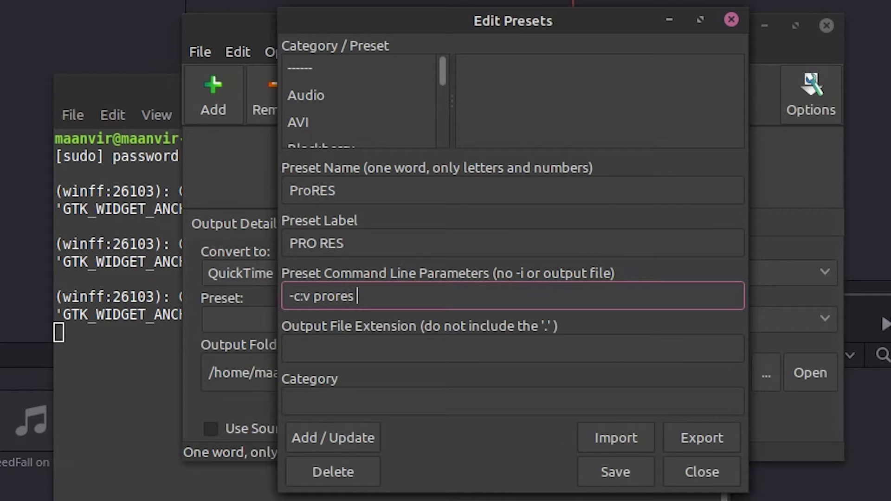
pyautogui.write(' -profile')
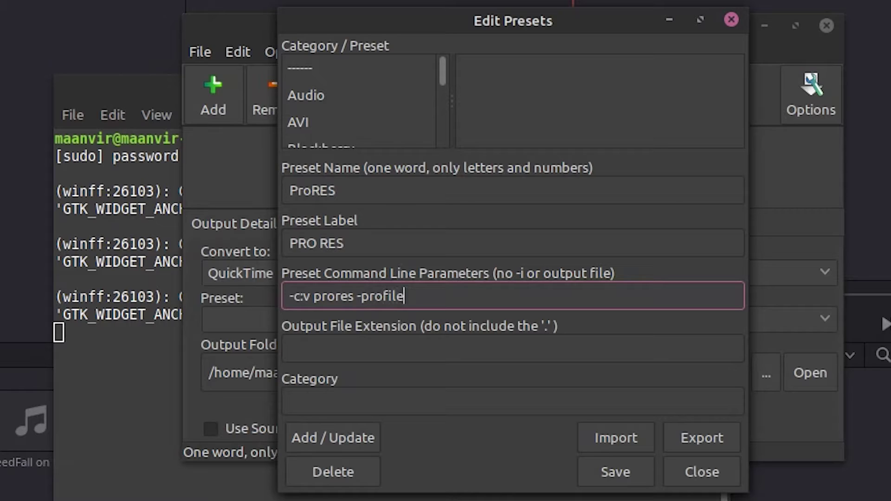
pyautogui.write(':v 0')
pyautogui.write('-c:a pcm')
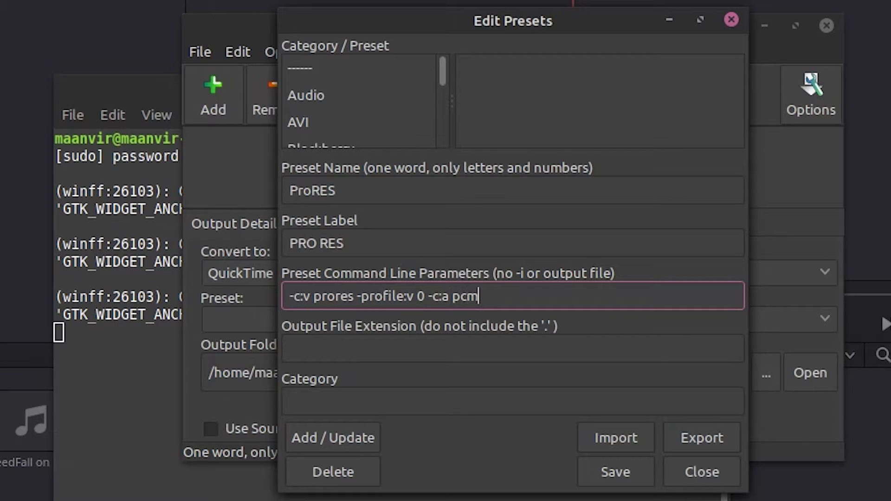
pyautogui.write('_s24le')
pyautogui.click(290, 349)
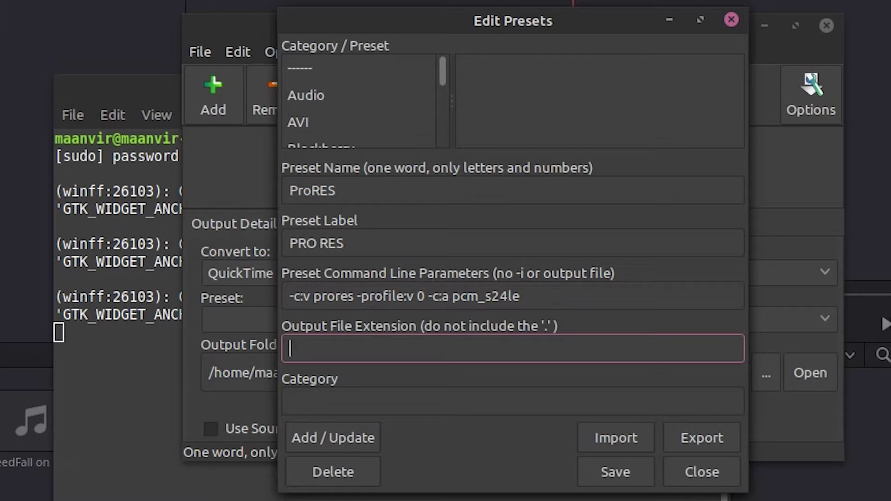
# Step: Add the PRO RES preset with extension mov under category QuickTime and save the presets
pyautogui.write('mov')
pyautogui.click(513, 401)
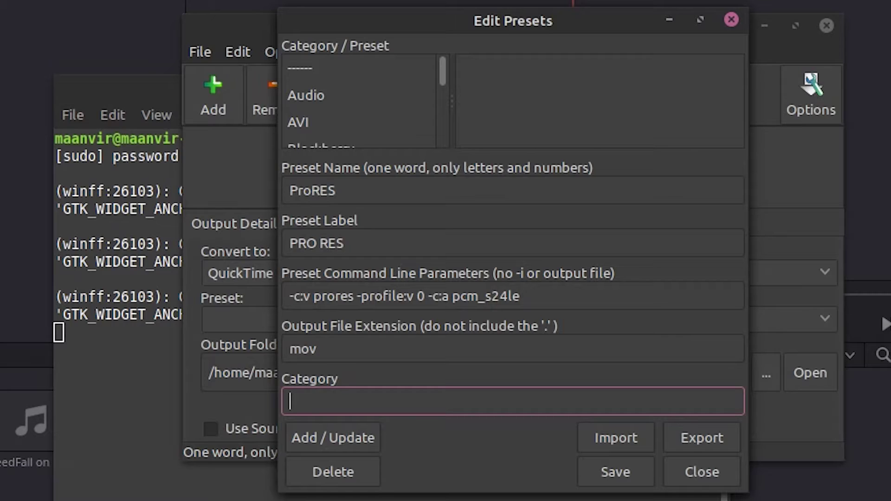
pyautogui.write('QuickTime')
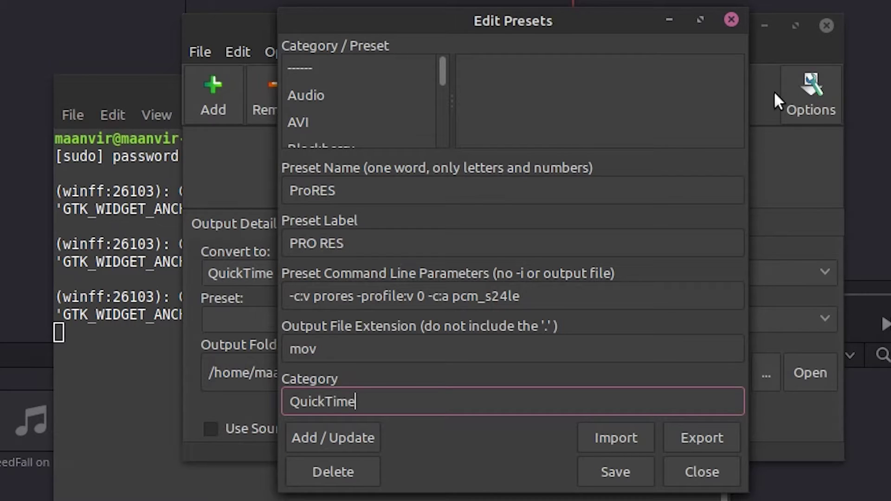
pyautogui.click(338, 435)
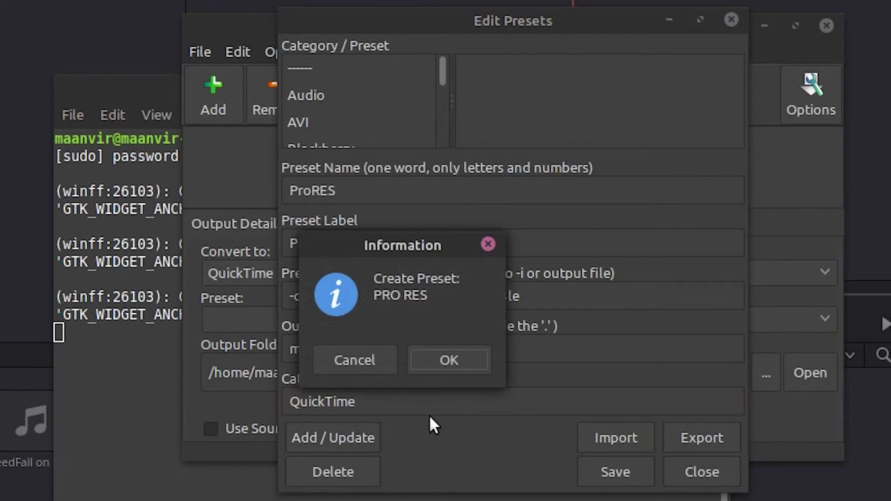
pyautogui.click(446, 360)
pyautogui.click(634, 464)
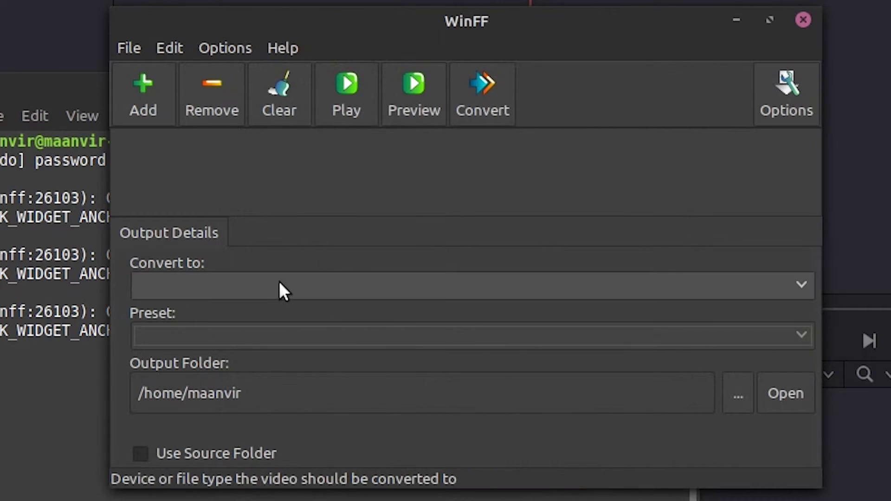
# Step: Set the output type to QuickTime with the PRO RES preset
pyautogui.click(279, 283)
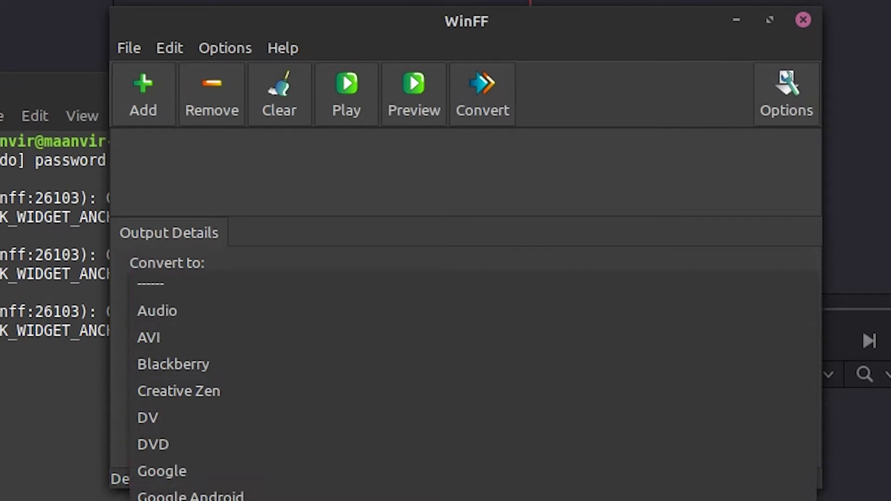
pyautogui.click(246, 286)
pyautogui.click(246, 330)
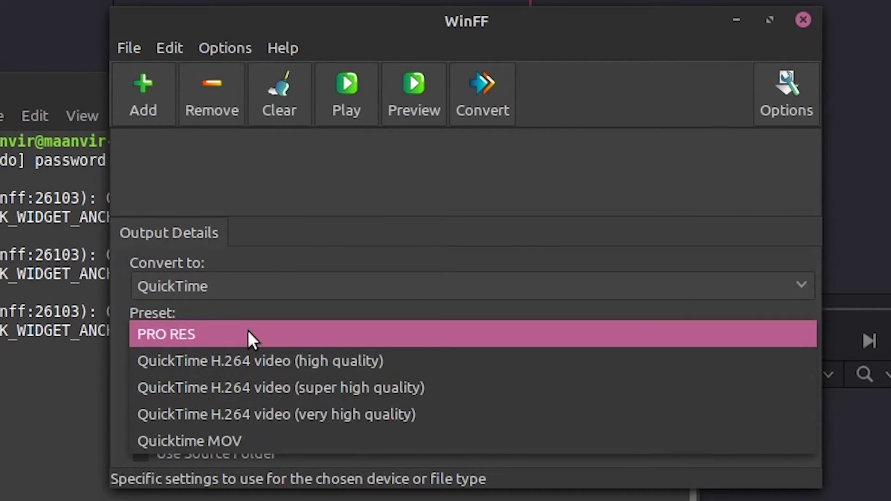
pyautogui.click(248, 331)
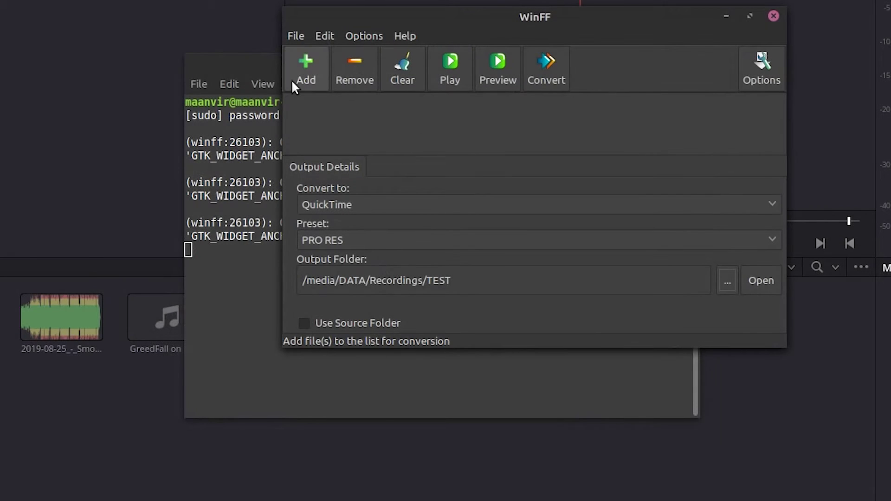
# Step: Add coverr-working-outdoor-1565702770796.mp4 from Downloads to the conversion list
pyautogui.click(292, 81)
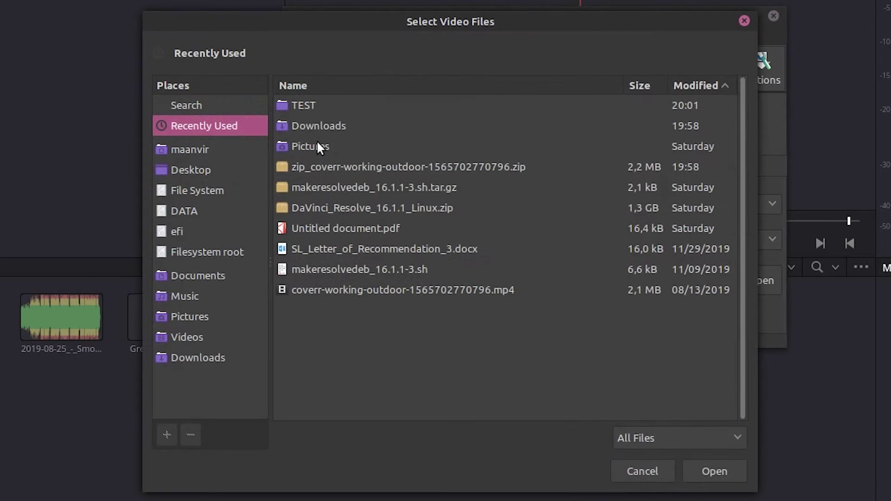
pyautogui.doubleClick(318, 127)
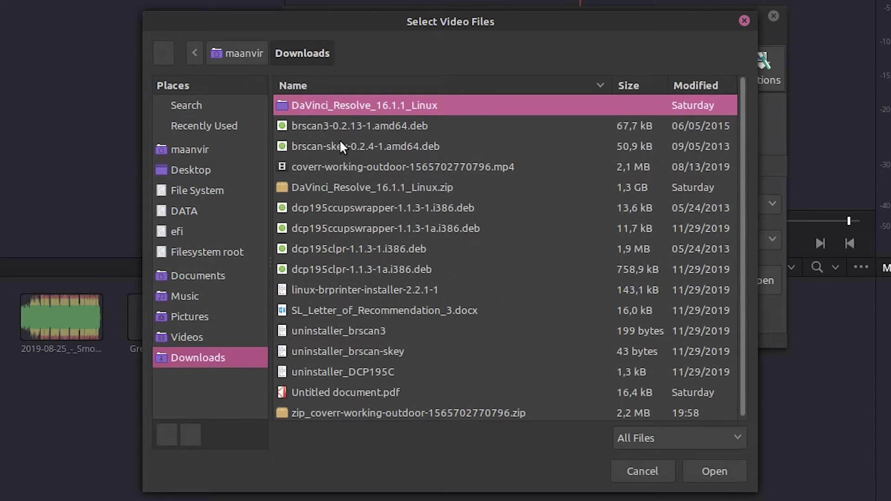
pyautogui.doubleClick(338, 168)
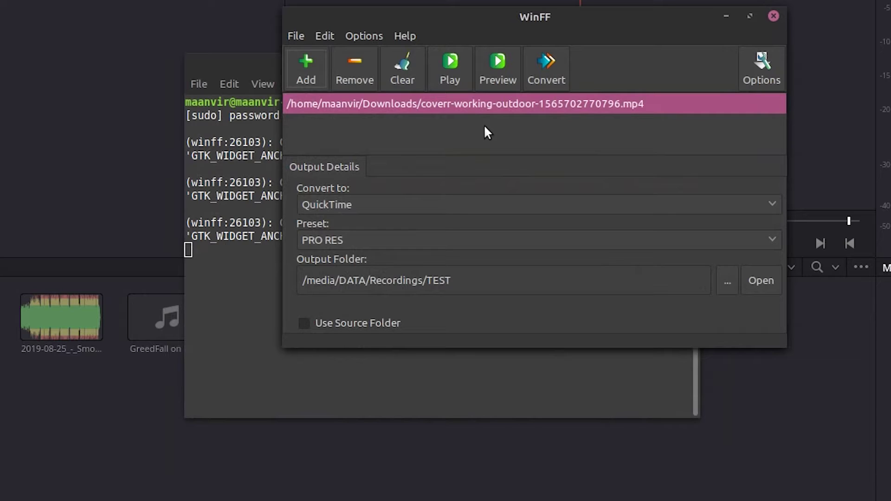
# Step: Convert the coverr mp4 to a ProRes .mov in Recordings/TEST, then close WinFF
pyautogui.click(548, 83)
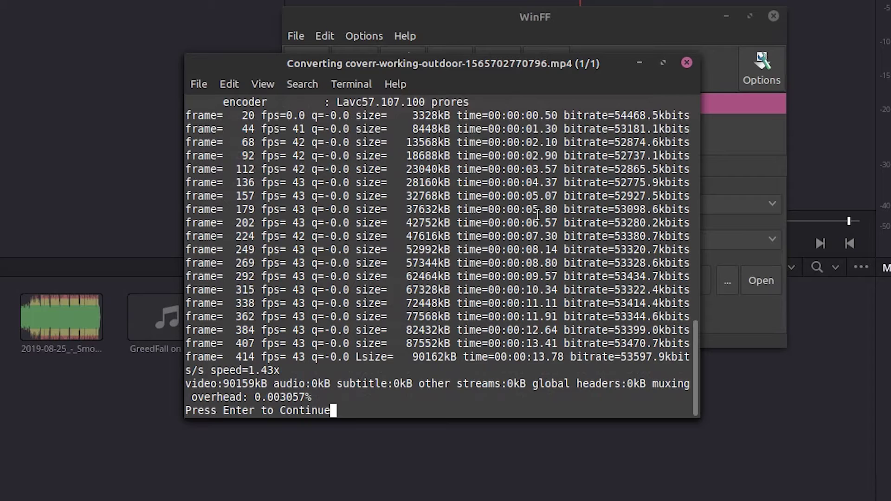
pyautogui.press('Return')
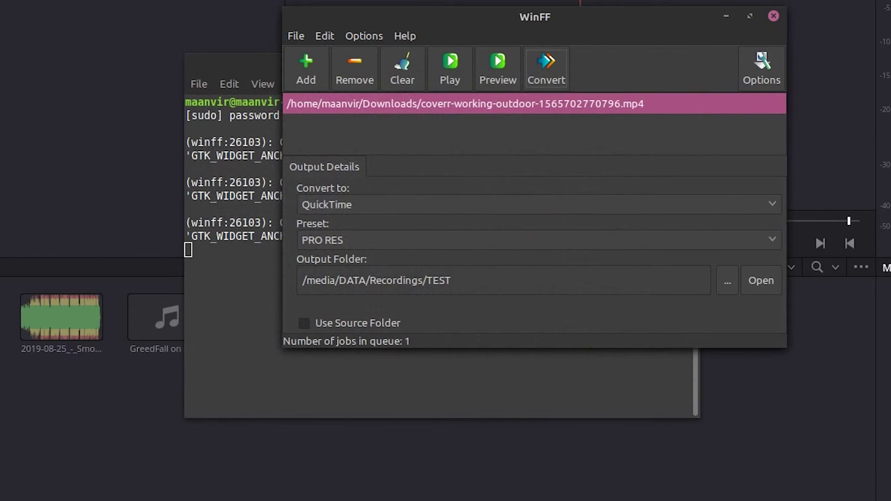
pyautogui.click(774, 16)
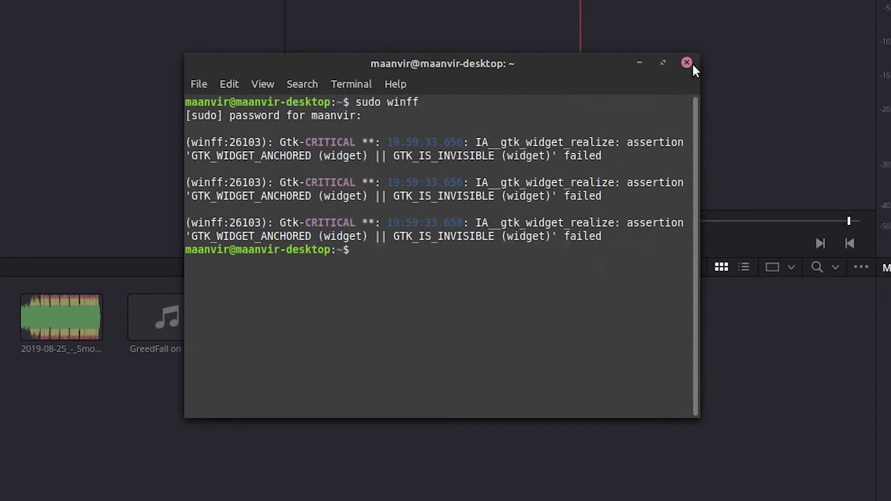
# Step: Import the coverr-working-outdoor .mov from /media/DATA/Recordings/TEST and drop it onto a new Cut timeline
pyautogui.click(688, 62)
pyautogui.rightClick(464, 459)
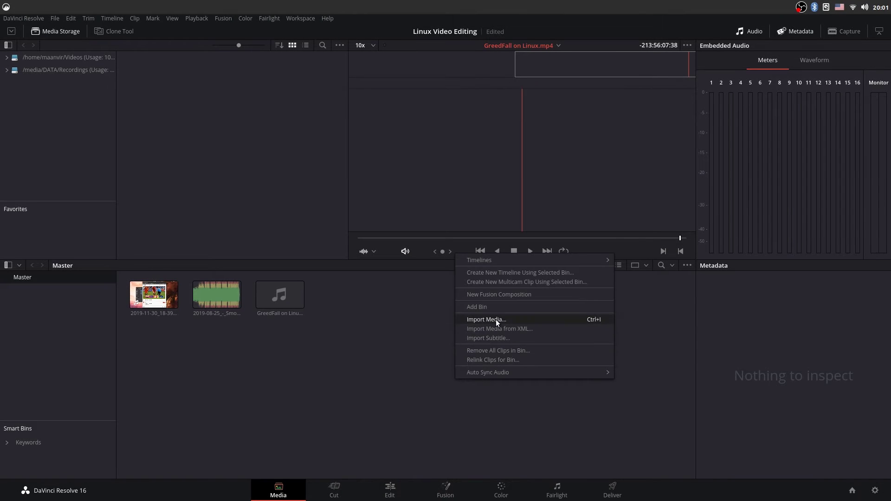
pyautogui.click(533, 359)
pyautogui.click(324, 202)
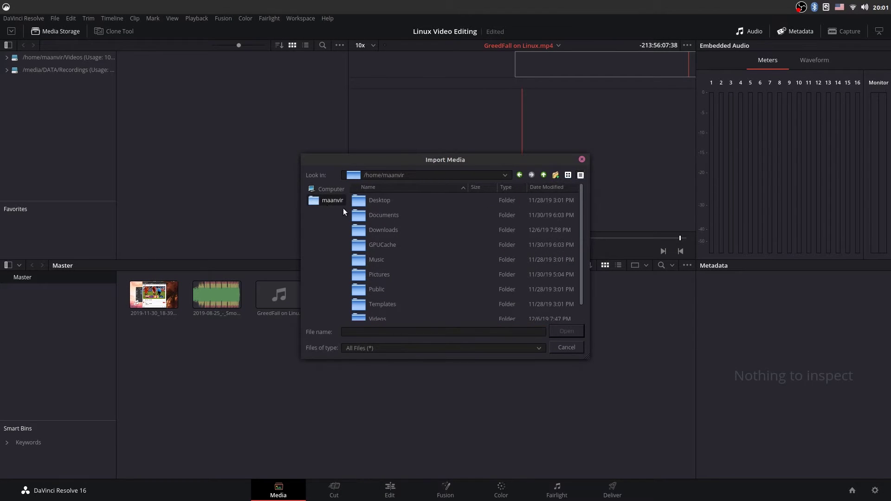
pyautogui.click(331, 189)
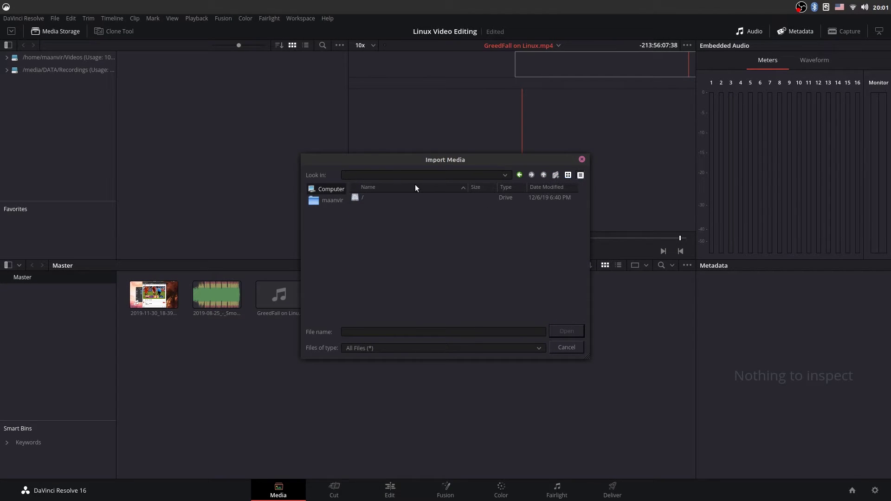
pyautogui.click(505, 175)
pyautogui.click(483, 233)
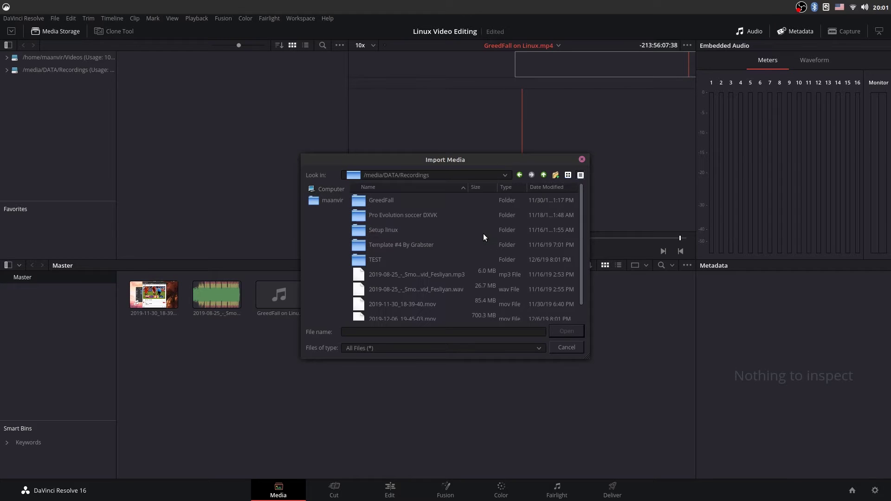
pyautogui.doubleClick(383, 258)
pyautogui.doubleClick(384, 202)
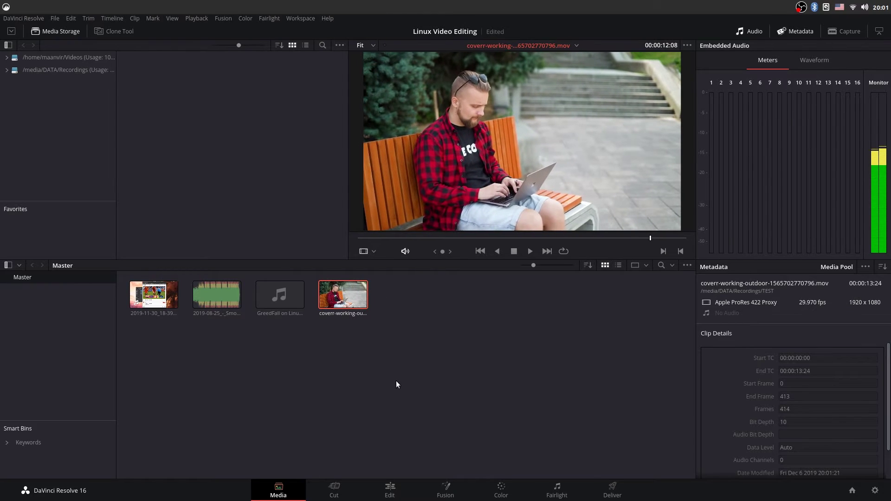
pyautogui.click(343, 483)
pyautogui.moveTo(223, 110); pyautogui.dragTo(259, 407)
# Step: Scrub the Cut timeline to review the converted clip
pyautogui.scroll(-15, 372, 344)
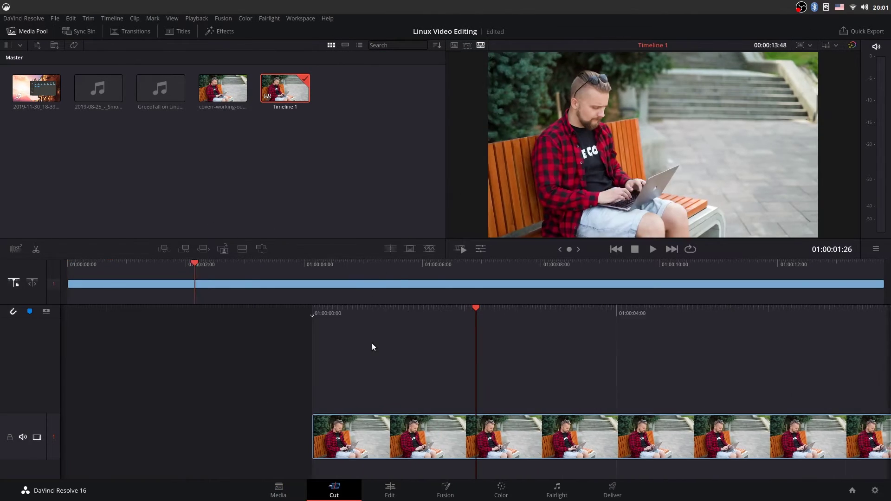
pyautogui.scroll(15, 370, 338)
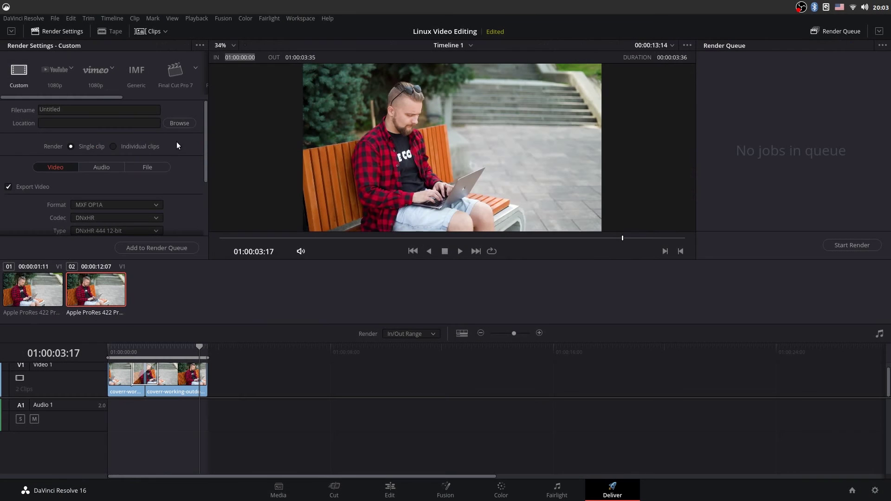
# Step: Apply the YouTube 1080p preset, rename the output TEST, and target /media/DATA/Recordings/TEST
pyautogui.click(54, 70)
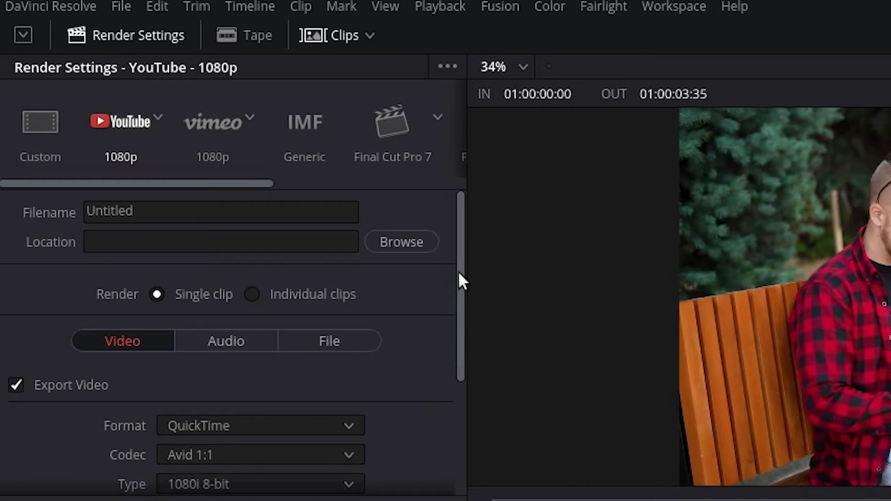
pyautogui.click(177, 211)
pyautogui.moveTo(176, 210); pyautogui.dragTo(37, 214)
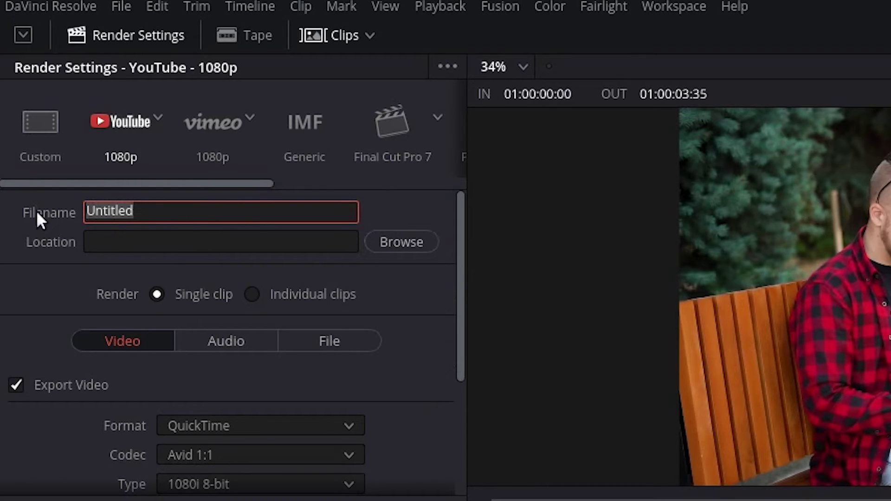
pyautogui.write('TEST')
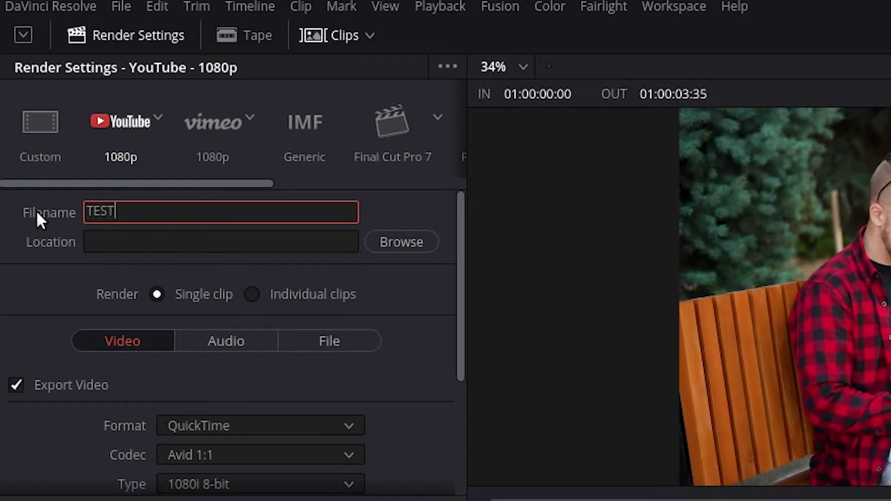
pyautogui.click(392, 248)
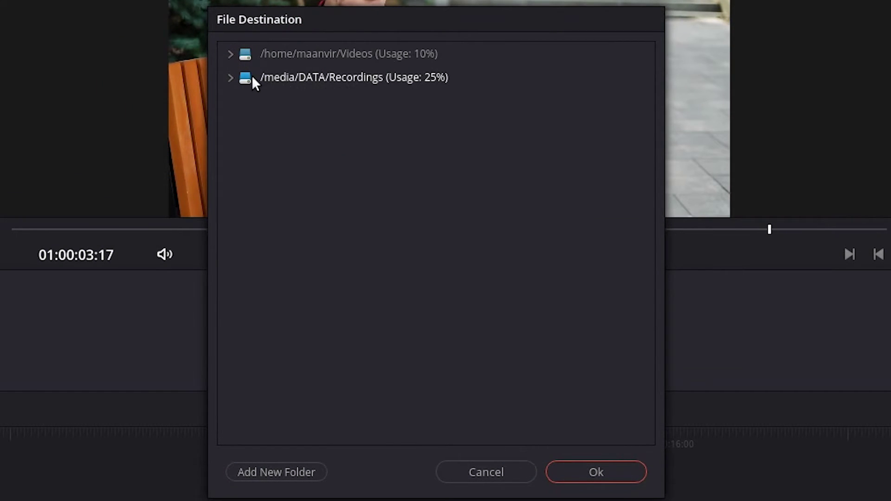
pyautogui.click(230, 77)
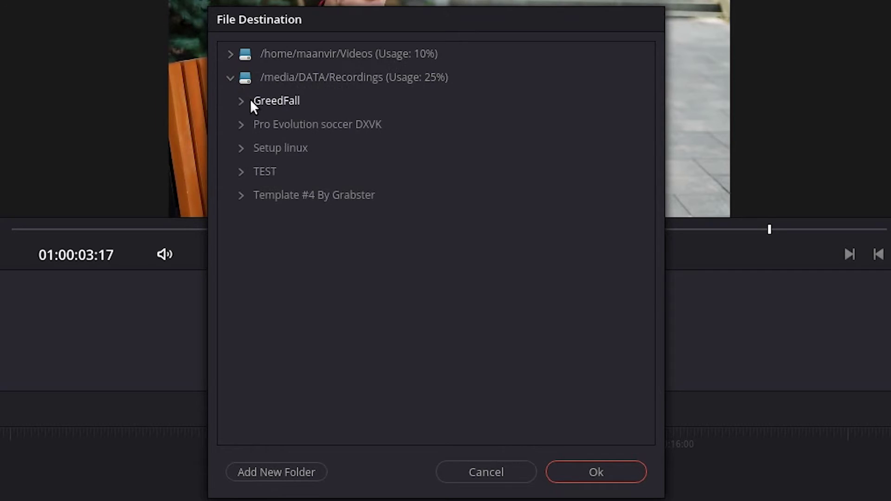
pyautogui.click(263, 175)
pyautogui.click(585, 474)
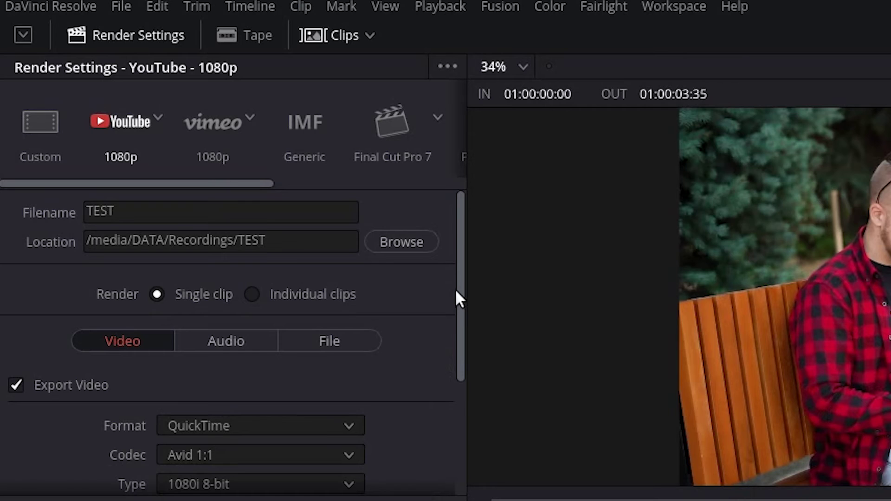
pyautogui.moveTo(456, 292); pyautogui.dragTo(452, 358)
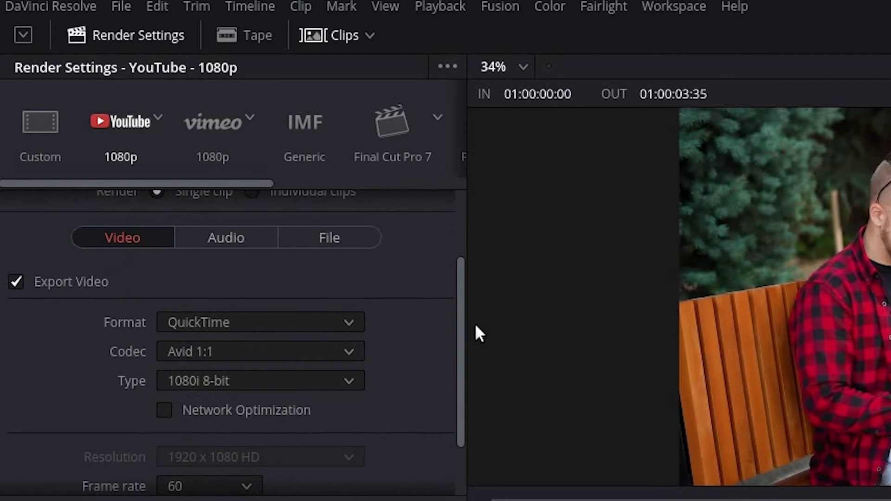
# Step: Keep the Avid 1:1 QuickTime codec and set the video type to RGB 1080p 10-bit
pyautogui.moveTo(458, 322); pyautogui.dragTo(445, 407)
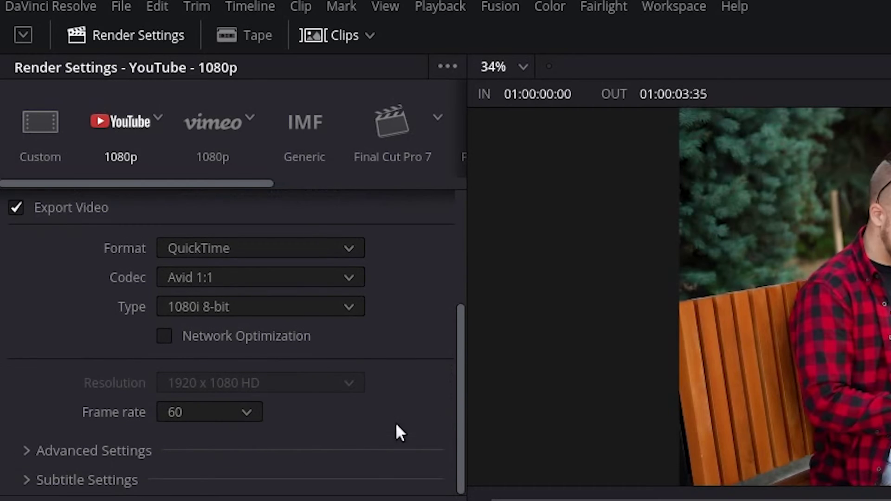
pyautogui.click(37, 448)
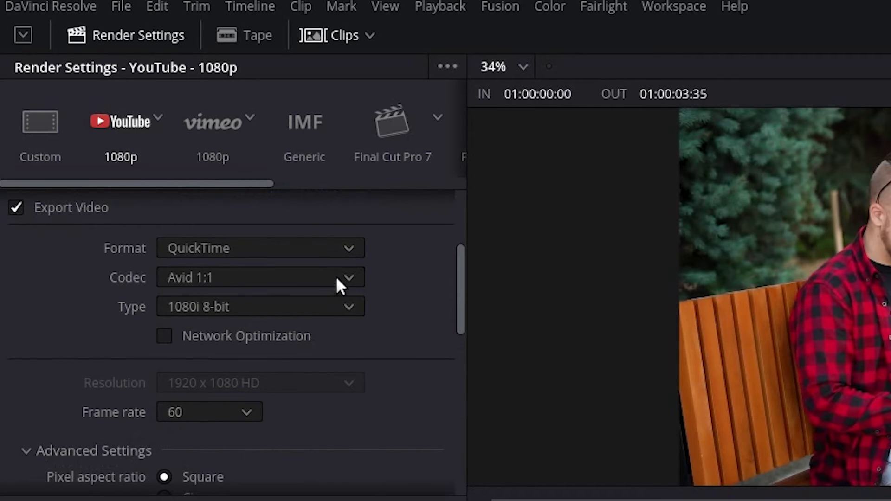
pyautogui.click(350, 278)
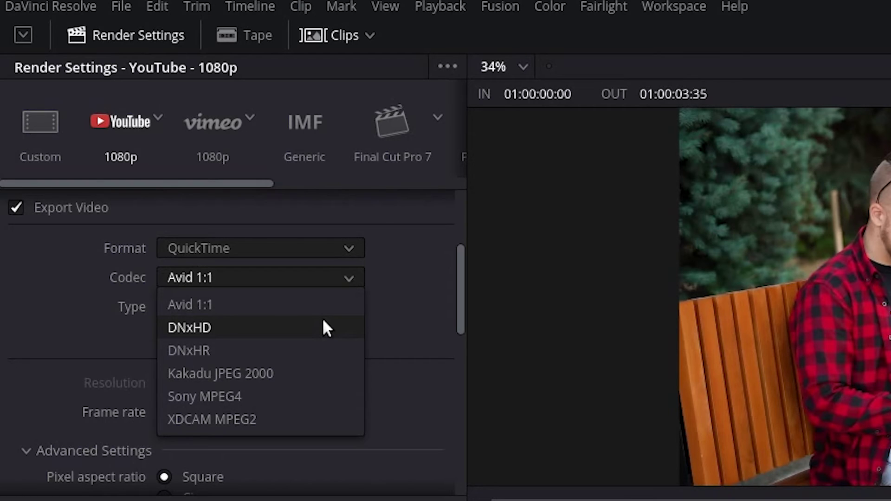
pyautogui.click(435, 301)
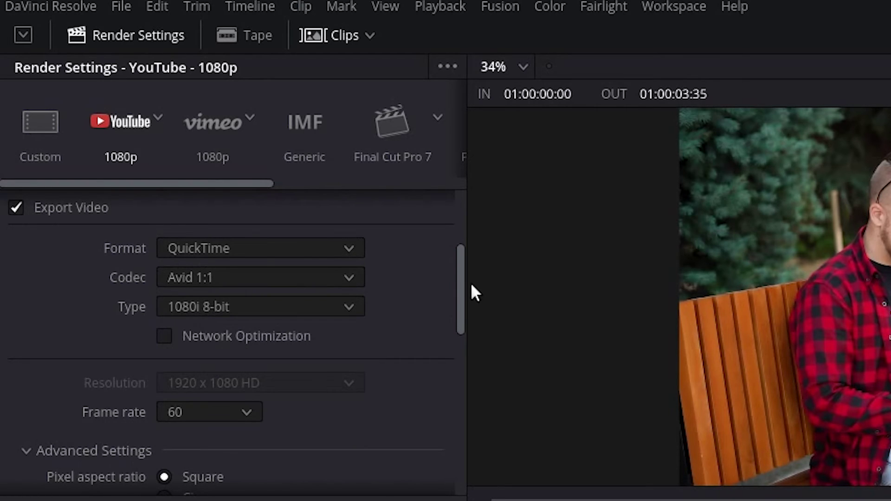
pyautogui.scroll(-3, 454, 313)
pyautogui.scroll(3, 454, 324)
pyautogui.click(319, 303)
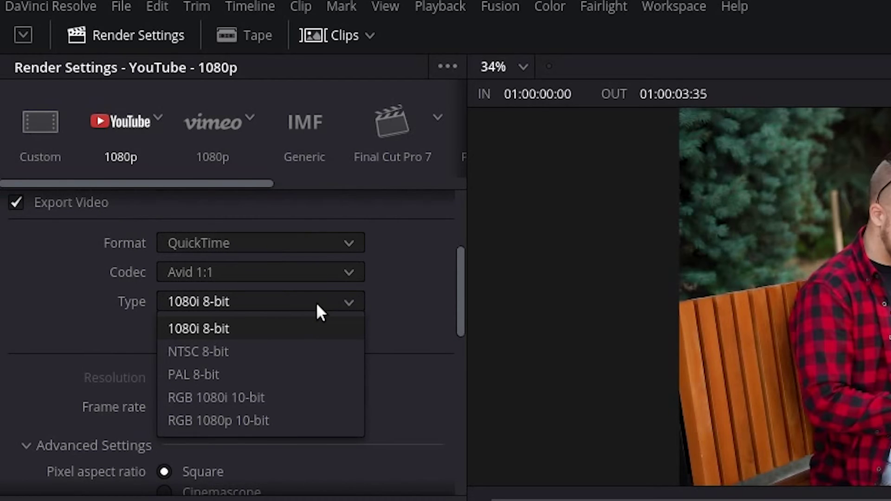
pyautogui.click(280, 421)
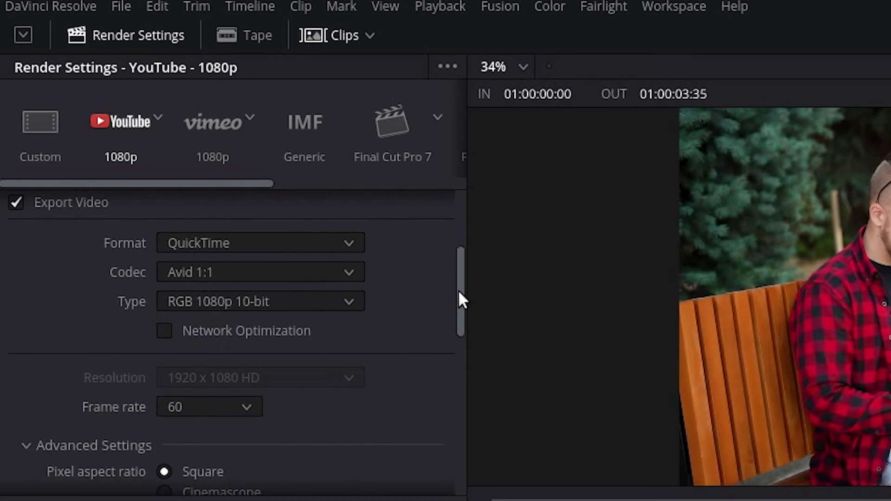
pyautogui.moveTo(461, 299); pyautogui.dragTo(451, 398)
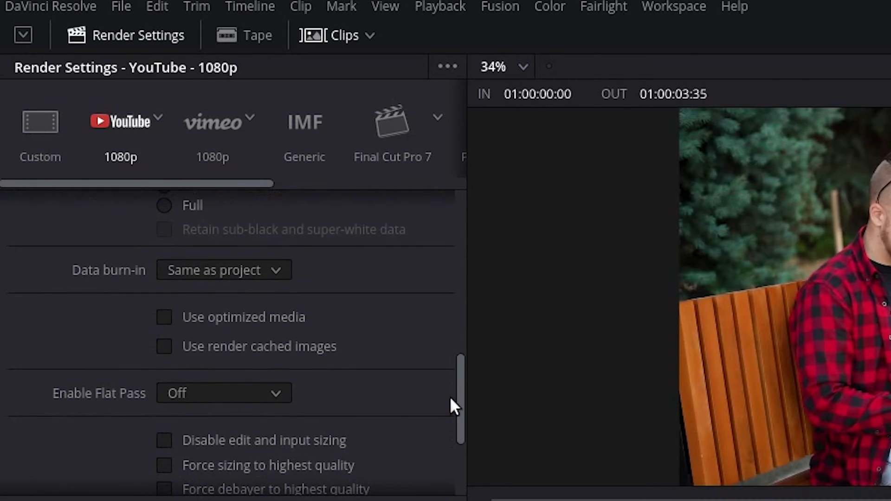
pyautogui.moveTo(466, 387); pyautogui.dragTo(443, 183)
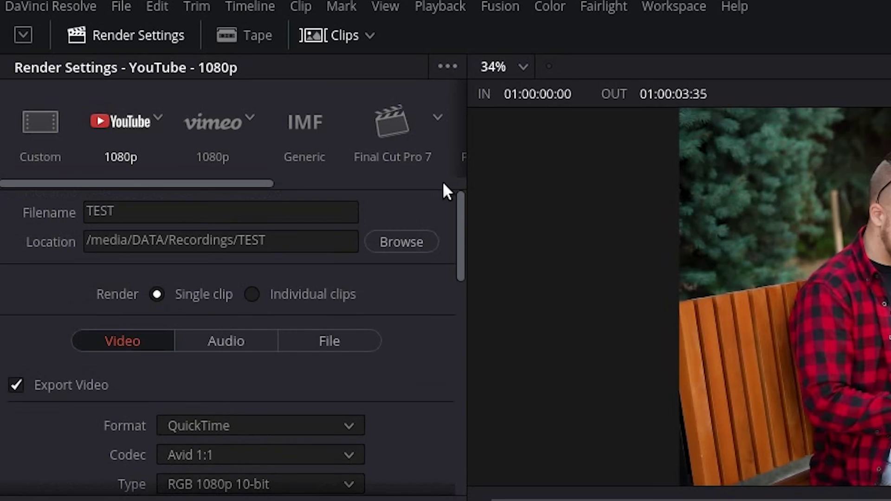
# Step: Export audio as Linear PCM at 32-bit with a single output track, then show File settings
pyautogui.click(239, 339)
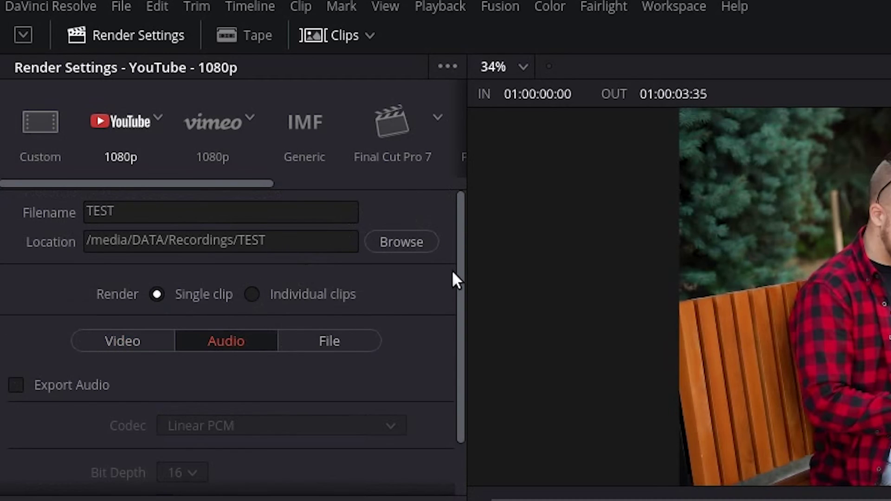
pyautogui.click(192, 385)
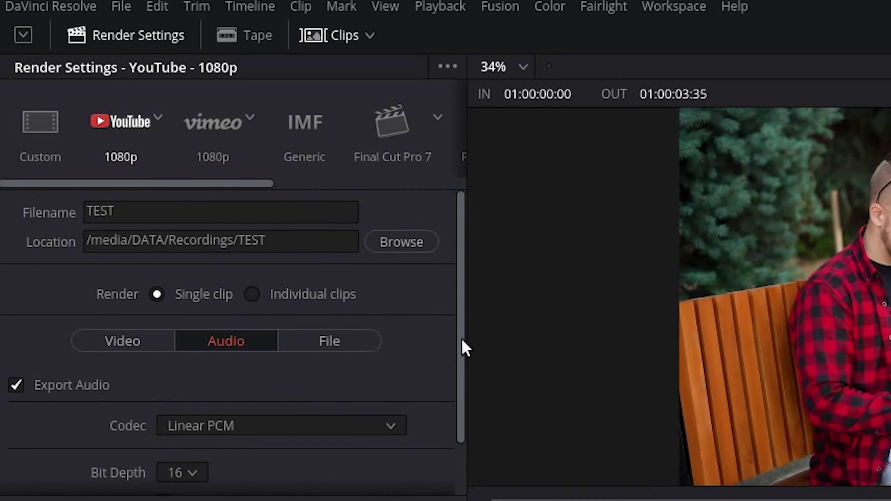
pyautogui.moveTo(462, 341); pyautogui.dragTo(324, 388)
pyautogui.click(316, 369)
pyautogui.click(316, 370)
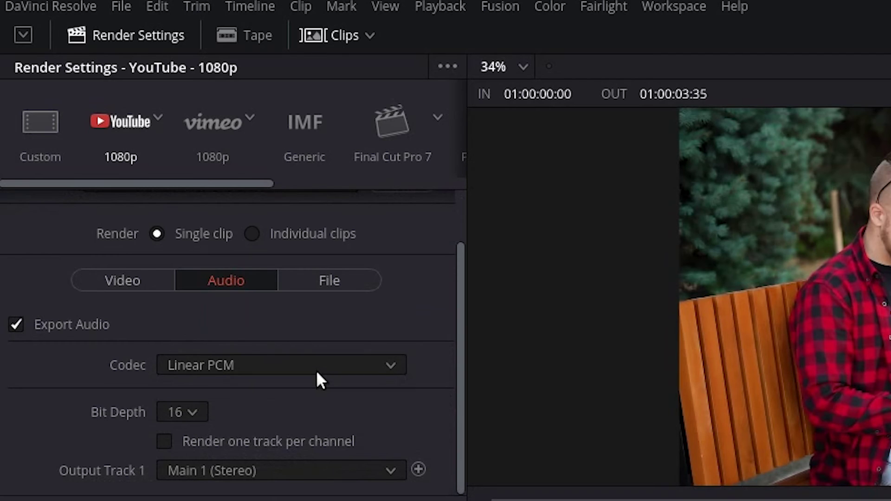
pyautogui.click(205, 412)
pyautogui.click(175, 485)
pyautogui.click(418, 470)
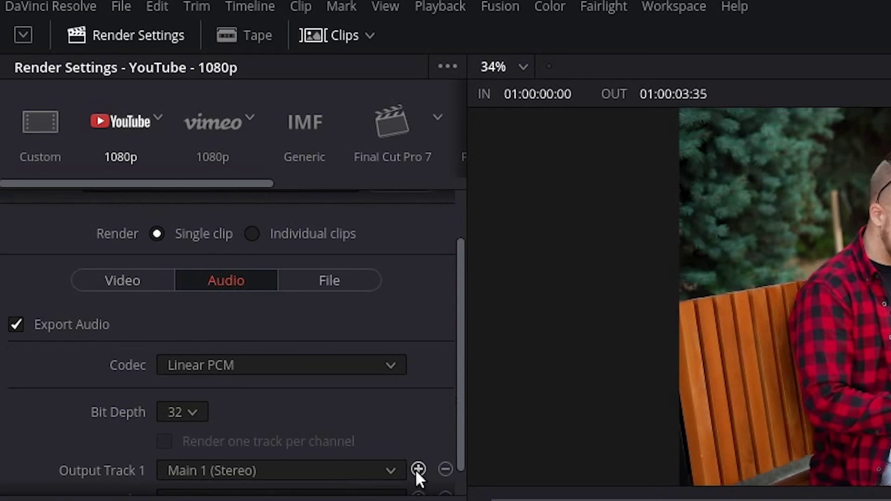
pyautogui.scroll(-1, 449, 469)
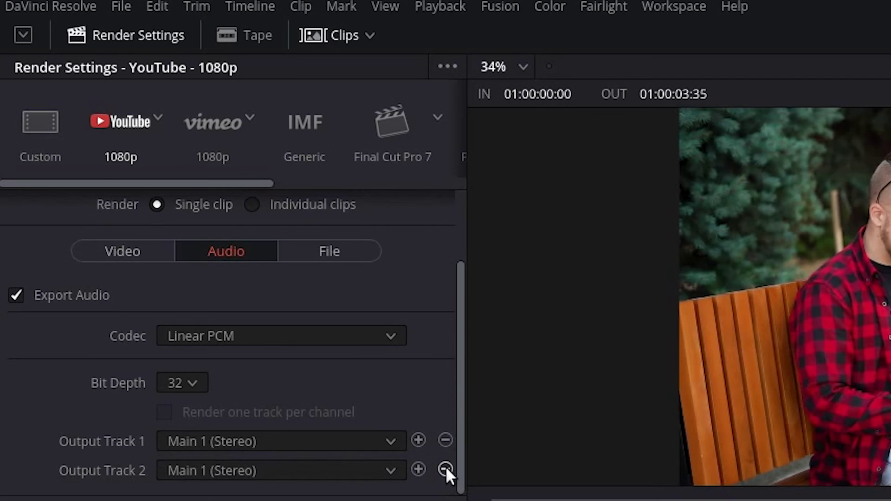
pyautogui.click(445, 469)
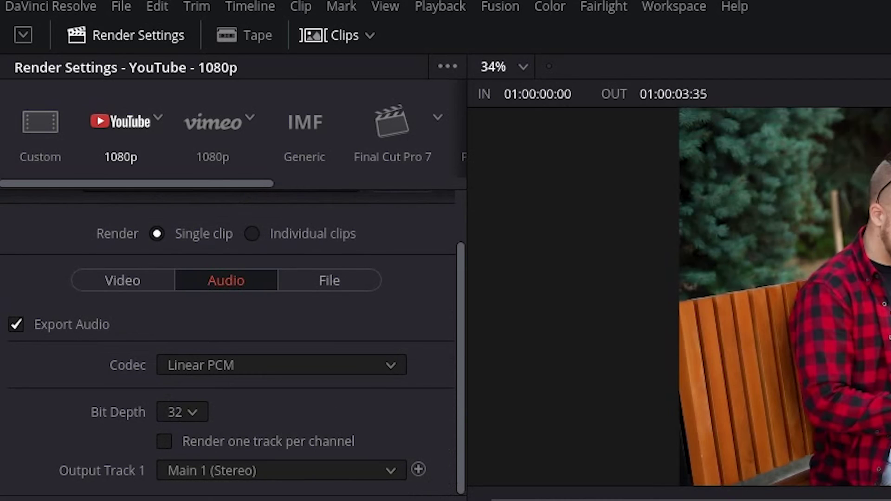
pyautogui.click(363, 281)
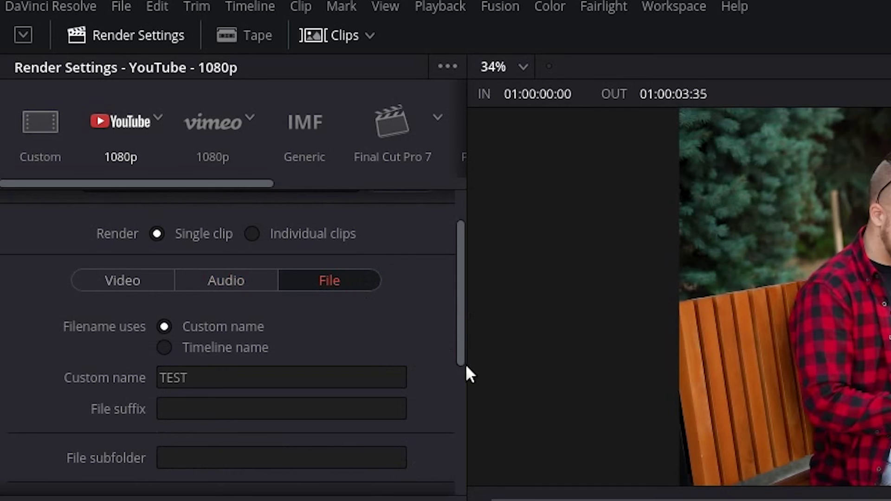
# Step: Queue and render TEST, then open a file manager on the home folder
pyautogui.moveTo(458, 311); pyautogui.dragTo(447, 459)
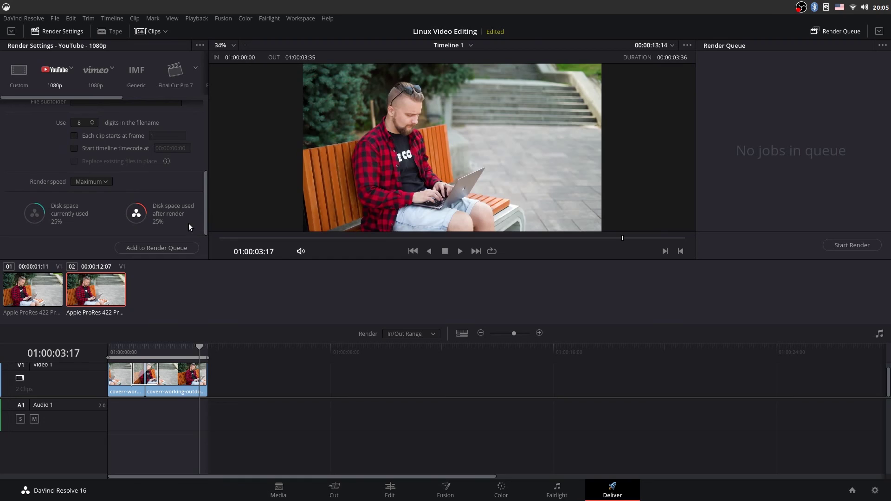
pyautogui.click(165, 248)
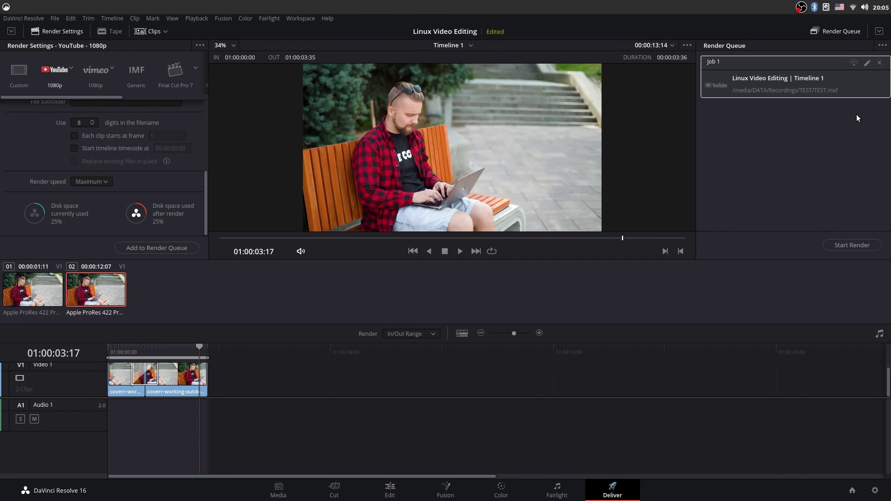
pyautogui.click(858, 247)
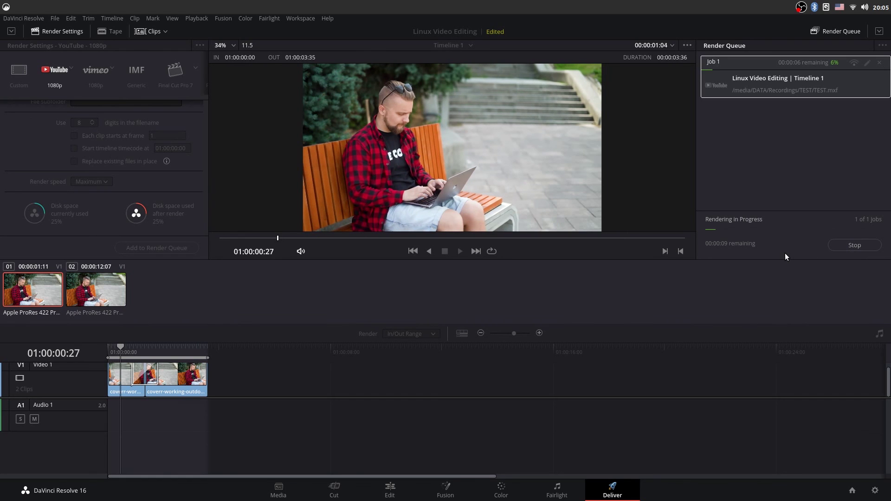
pyautogui.press('super+e')
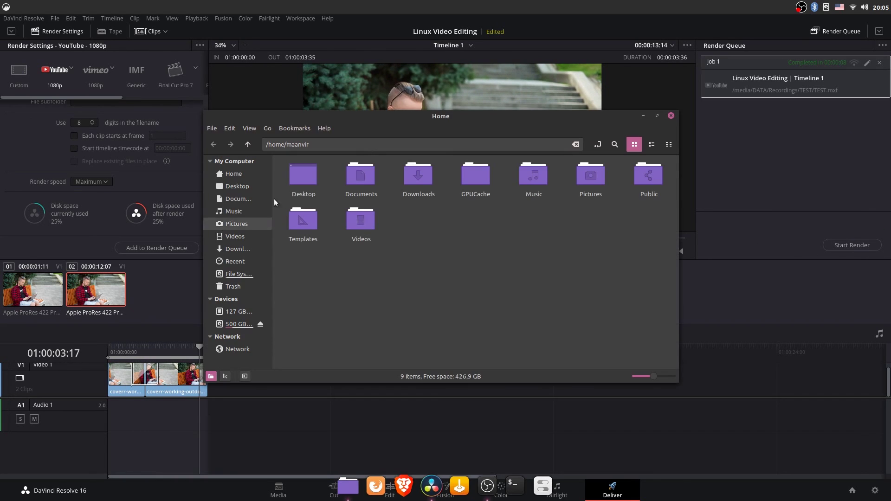
# Step: Play the rendered TEST.mov from Recordings/TEST on the 500 GB data drive
pyautogui.click(229, 325)
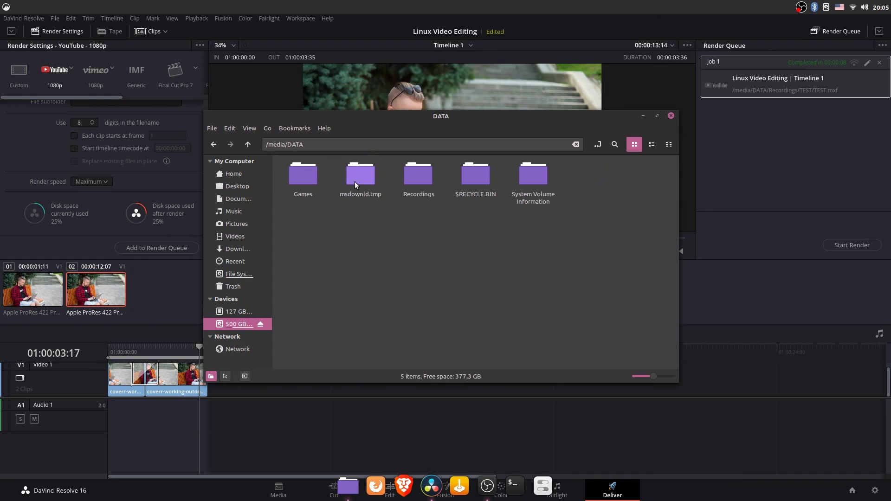
pyautogui.doubleClick(414, 181)
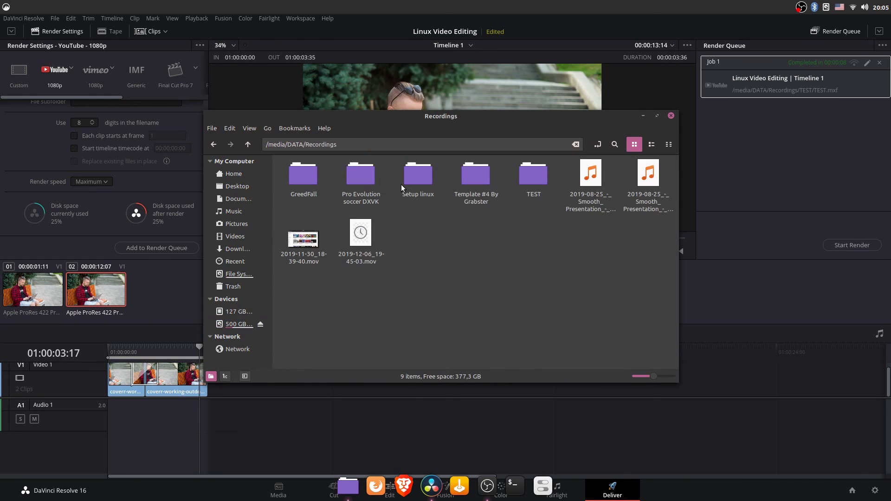
pyautogui.doubleClick(529, 179)
pyautogui.doubleClick(353, 195)
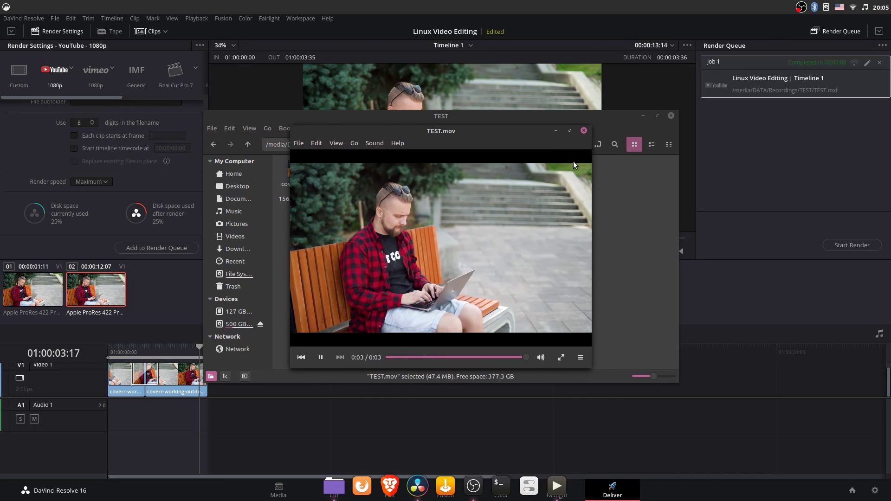
# Step: Close the video player and the TEST folder window
pyautogui.click(583, 130)
pyautogui.moveTo(606, 124); pyautogui.dragTo(590, 155)
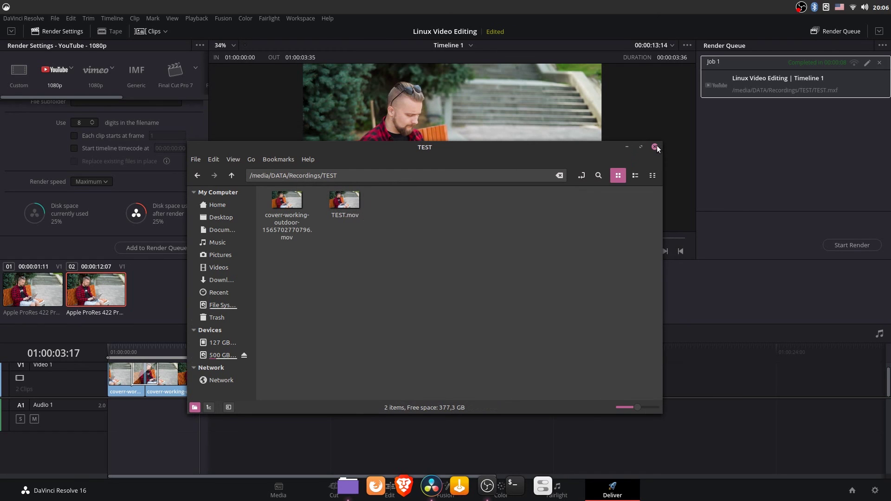
pyautogui.click(655, 147)
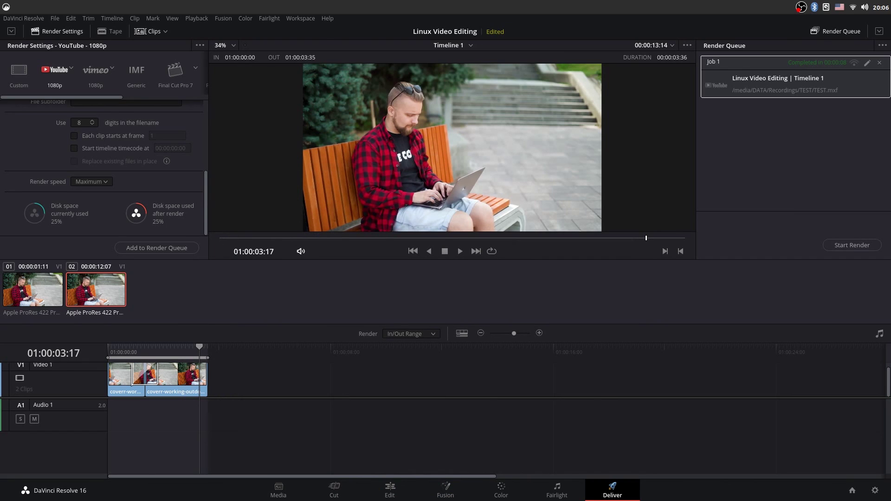
# Step: Delete the finished TEST render Job 1 from the Render Queue, then quit DaVinci Resolve
pyautogui.click(27, 19)
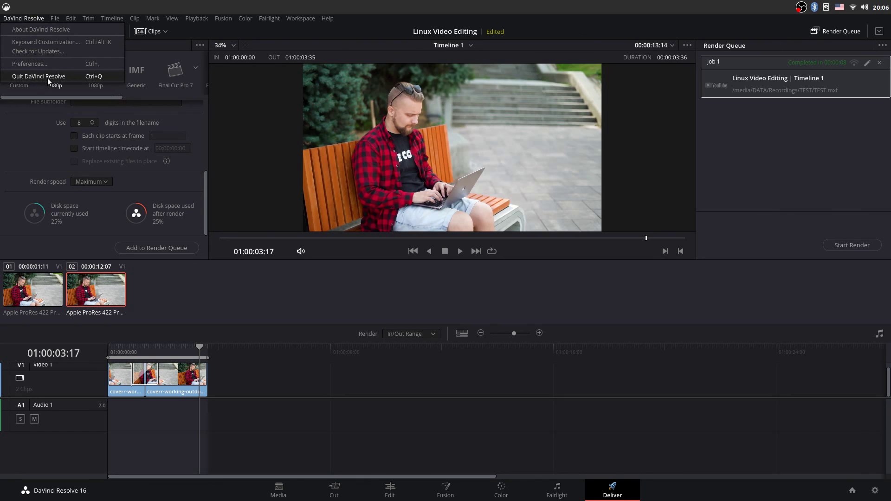
pyautogui.click(881, 63)
pyautogui.click(881, 63)
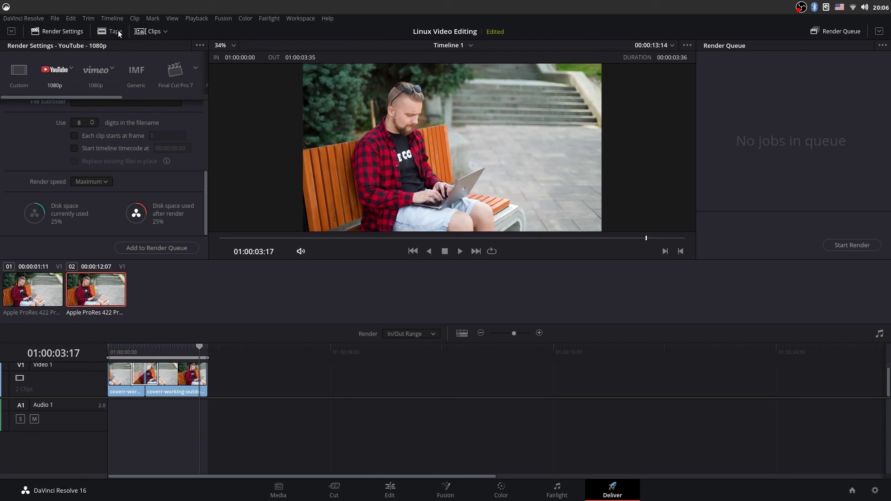
pyautogui.click(23, 19)
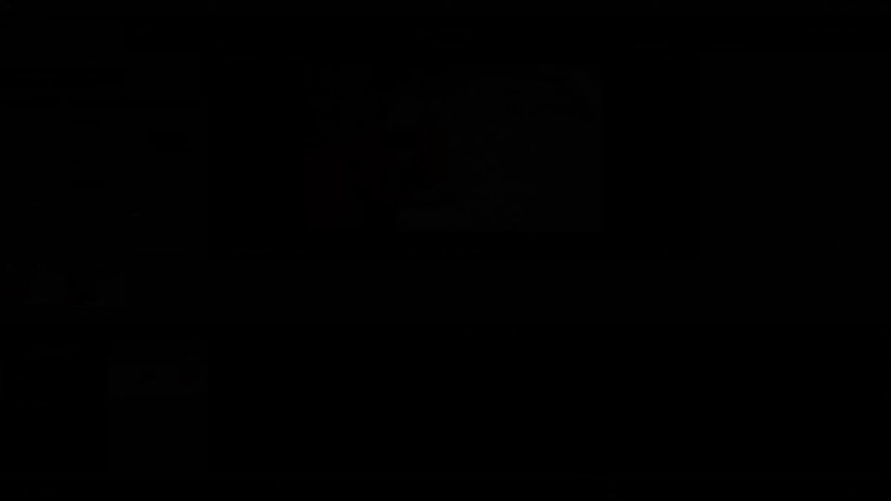